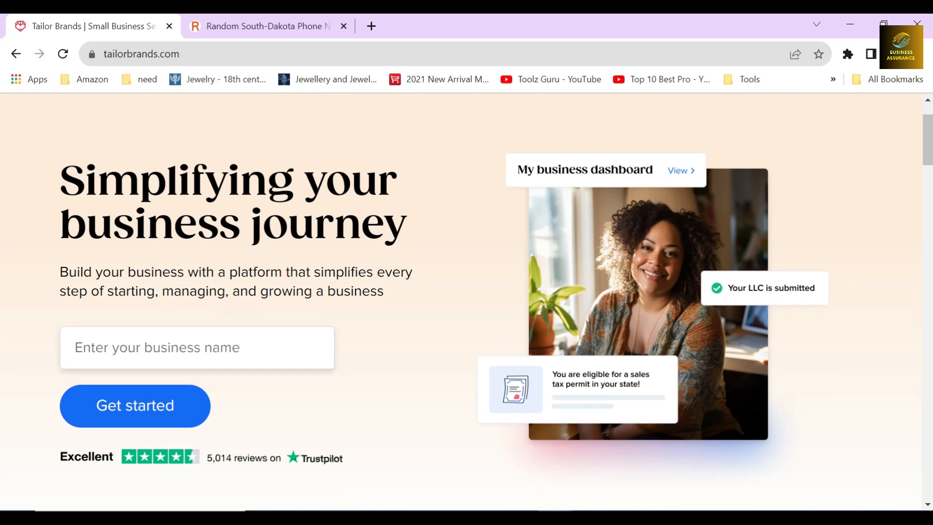
Look through the Tailor Brands home page, covering its business setup services, product offerings and customer review section
left_click_drag(61, 271, 392, 298)
left_click(393, 298)
scroll(394, 297, "down", 20)
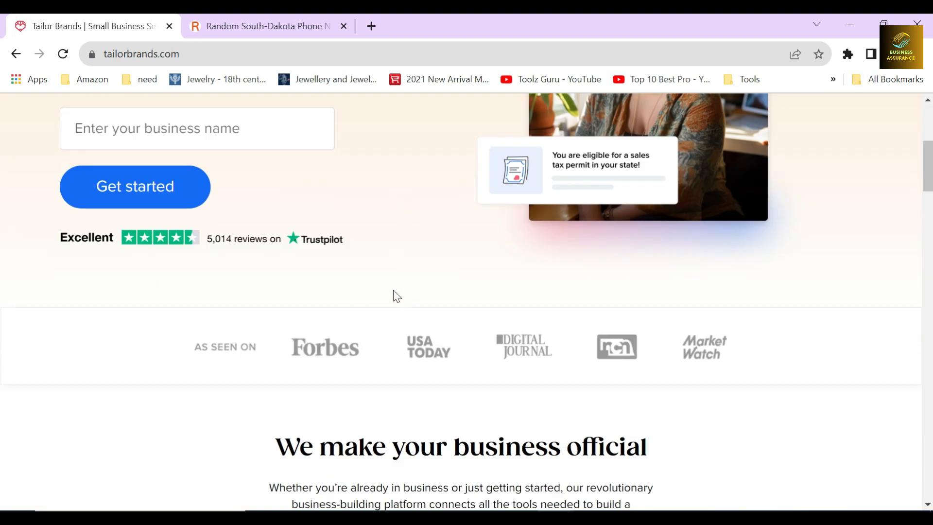
scroll(495, 289, "down", 4)
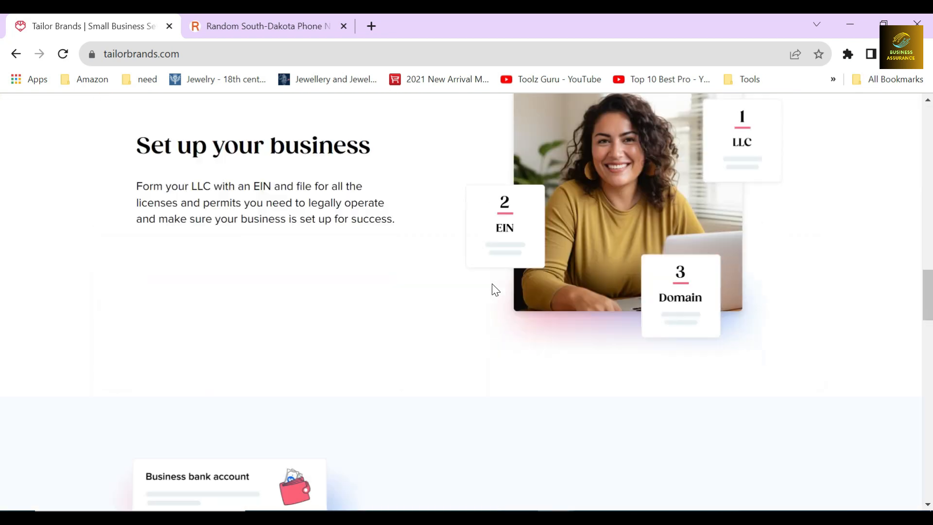
scroll(495, 289, "up", 1)
left_click_drag(152, 186, 363, 209)
left_click(364, 209)
scroll(385, 226, "down", 10)
scroll(434, 311, "down", 8)
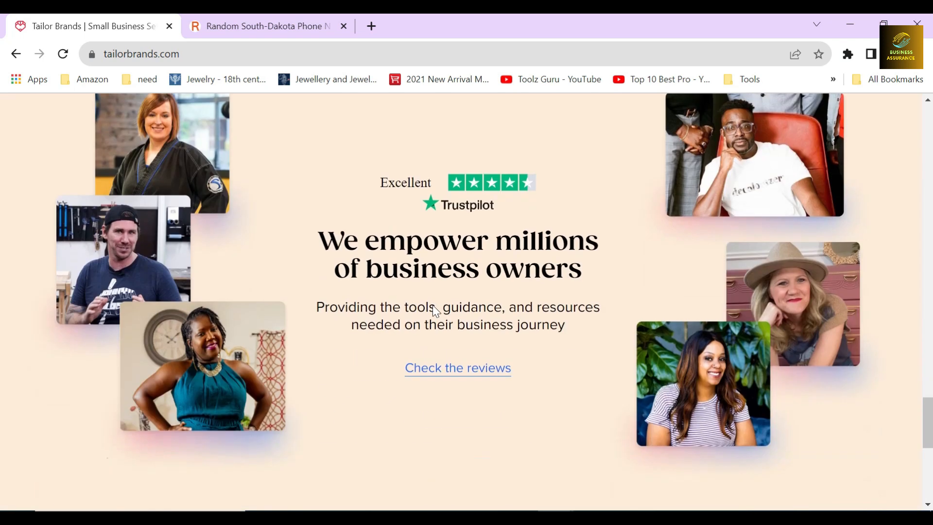
left_click_drag(501, 268, 561, 270)
left_click(561, 271)
scroll(560, 271, "up", 15)
scroll(500, 275, "up", 15)
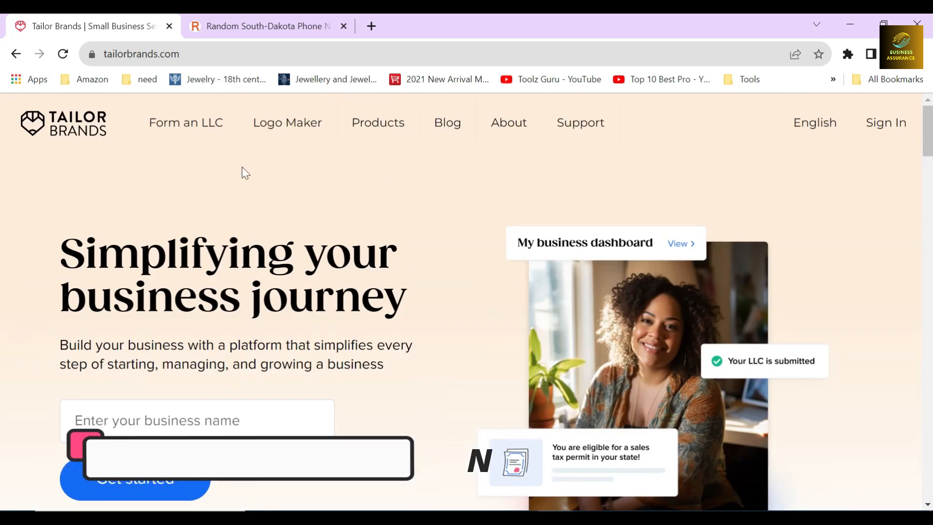
left_click(242, 168)
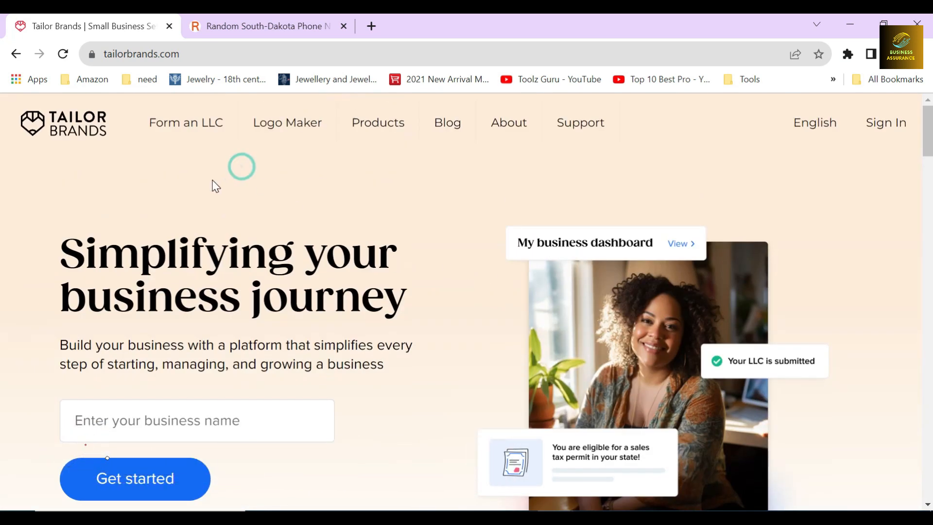
Open the LLC formation page, choose South Dakota as the LLC state and start the registration
left_click(193, 124)
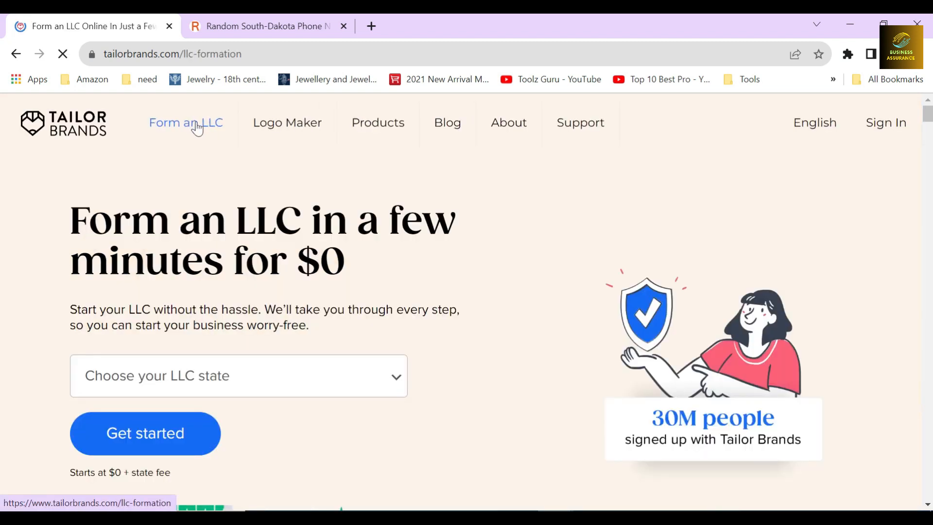
left_click_drag(70, 221, 356, 257)
left_click(355, 261)
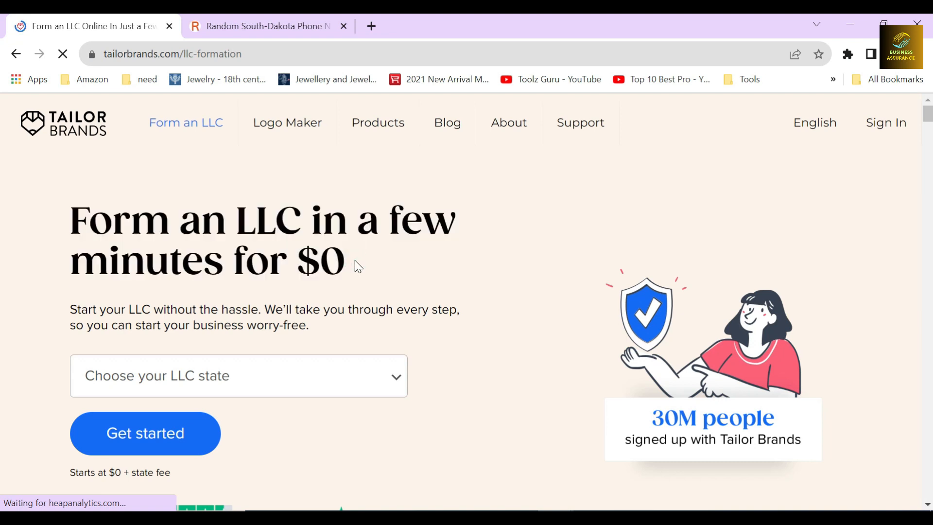
scroll(358, 267, "down", 3)
left_click(262, 236)
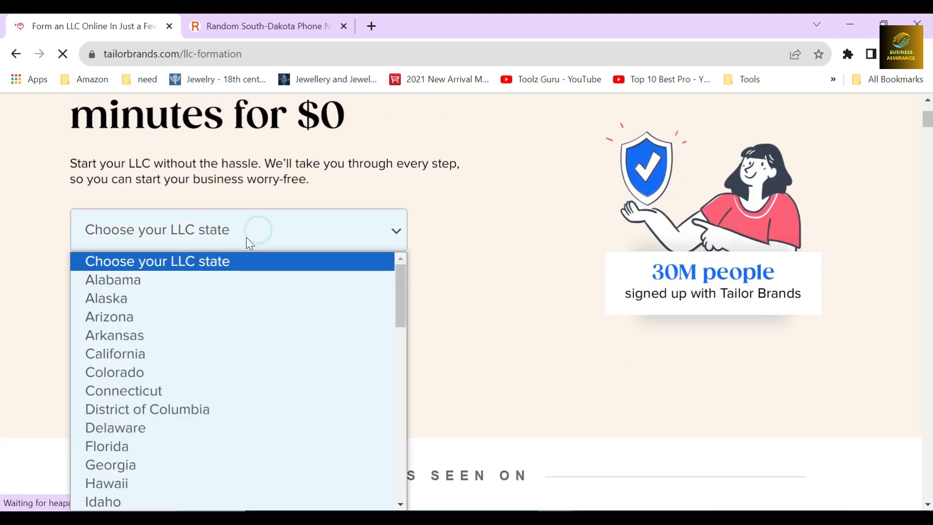
scroll(248, 309, "down", 10)
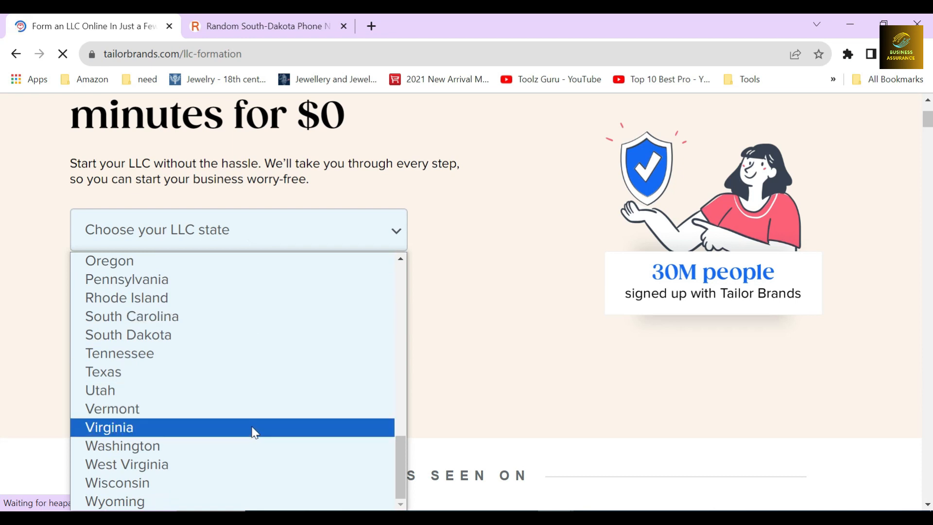
left_click(214, 337)
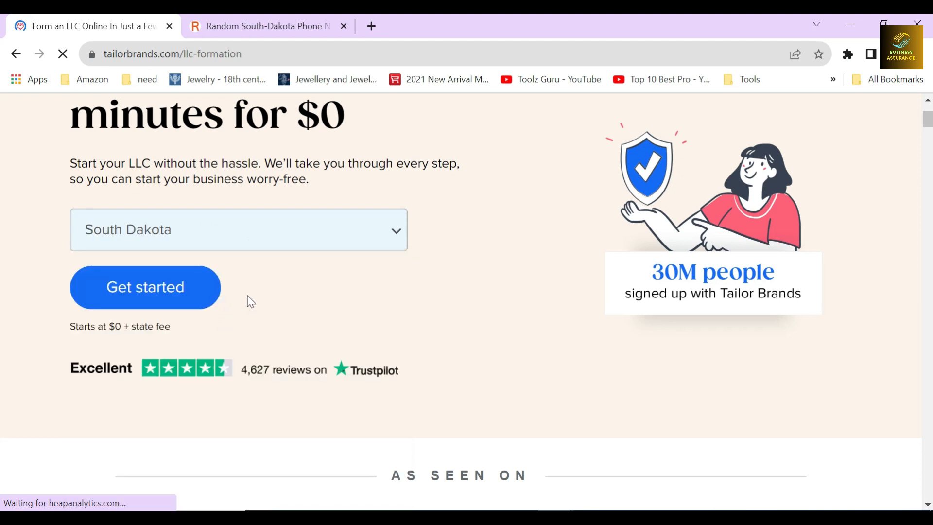
scroll(251, 302, "up", 2)
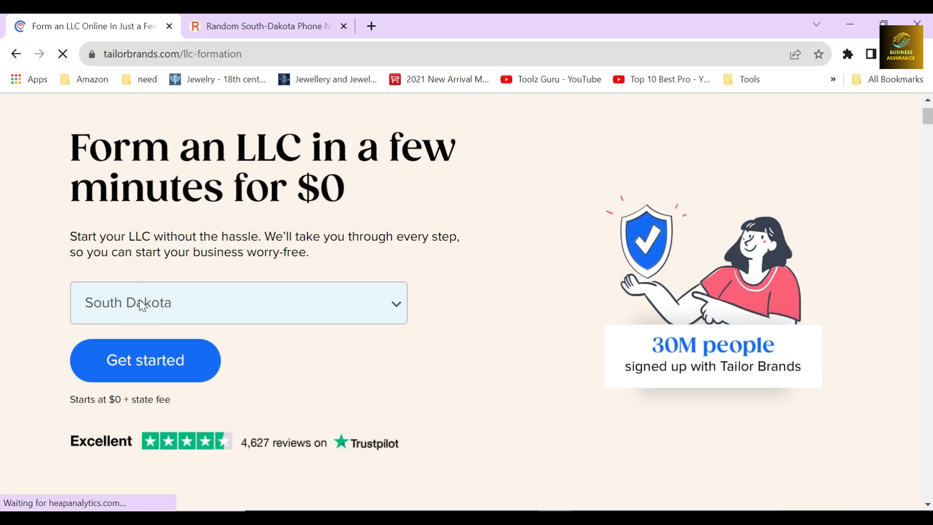
left_click(164, 362)
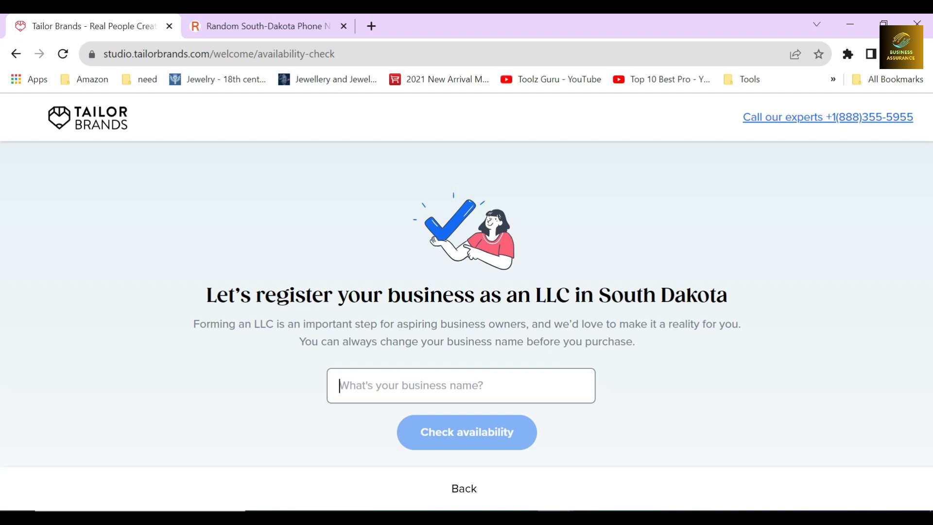
Check the availability of the business name GTR, replace it with GTR RE, and continue past the process overview
type("GTR")
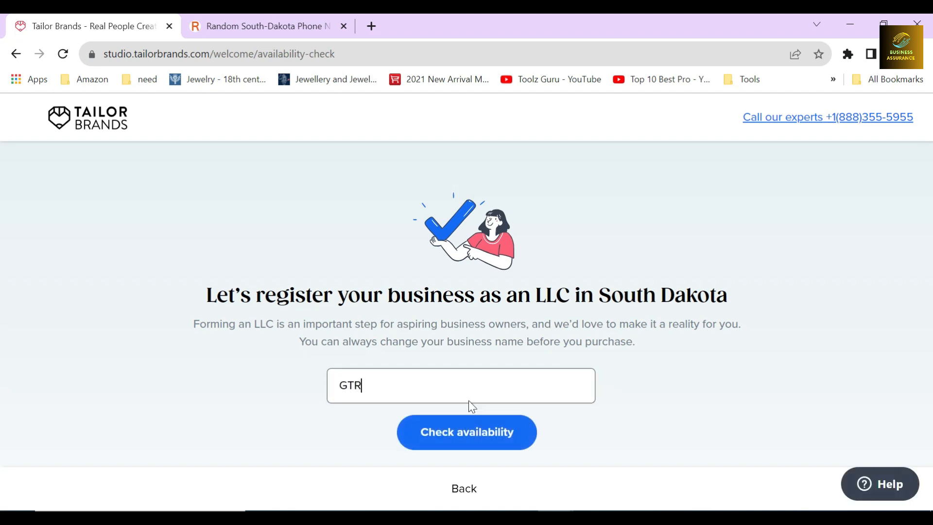
left_click(472, 438)
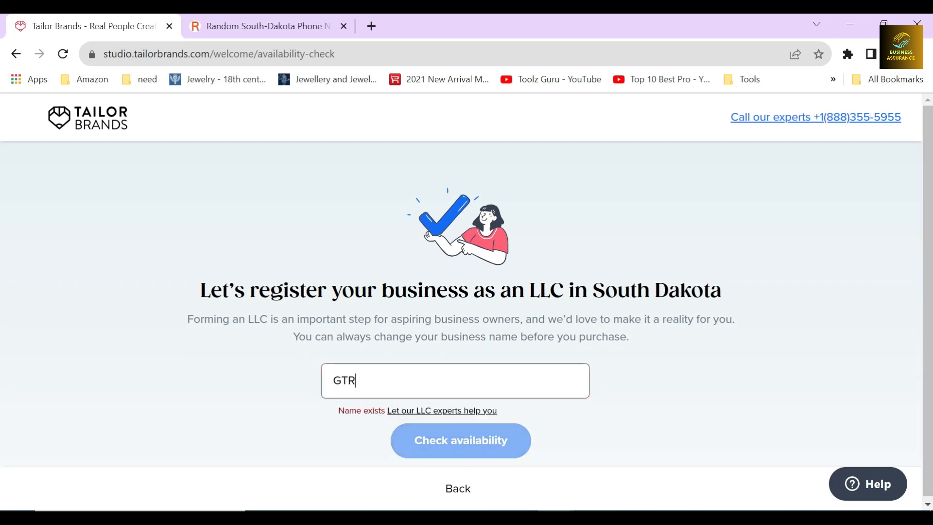
left_click(431, 431)
left_click_drag(421, 322, 519, 322)
left_click(478, 325)
left_click_drag(267, 195, 668, 195)
left_click(456, 206)
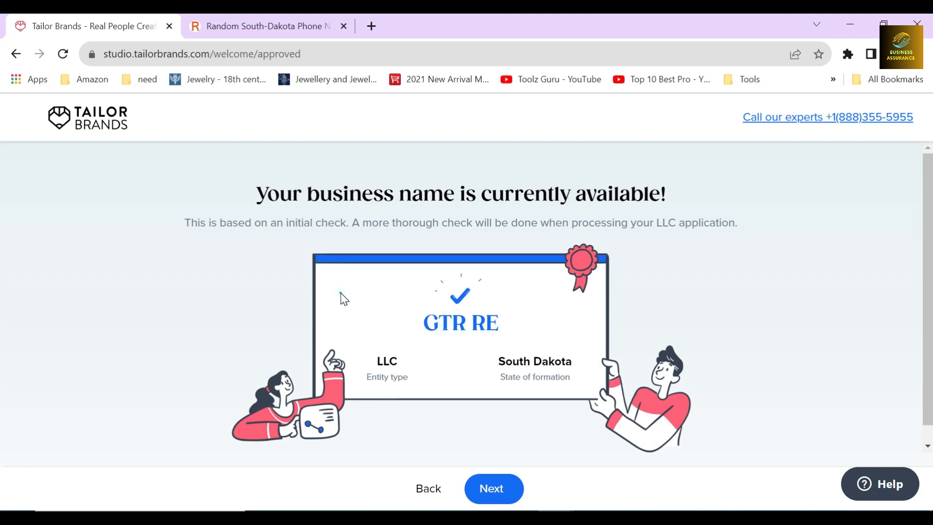
left_click(491, 489)
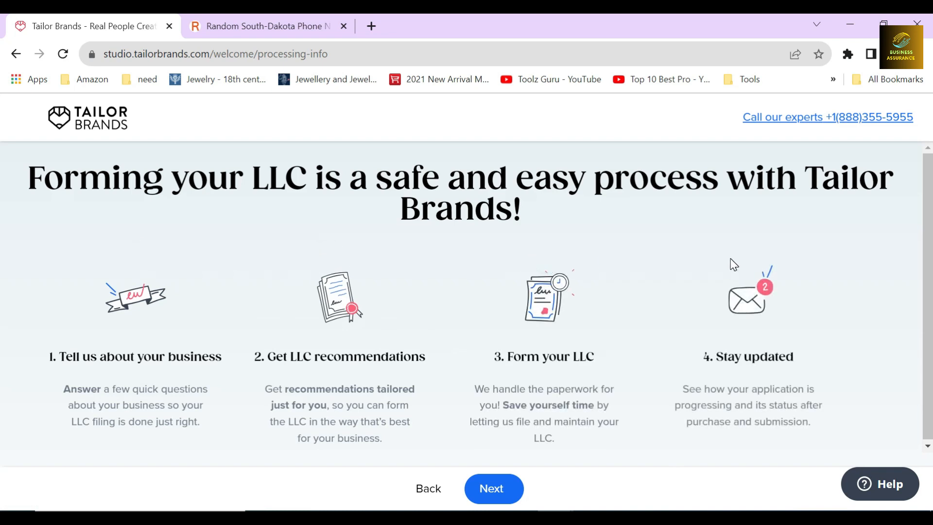
left_click(490, 490)
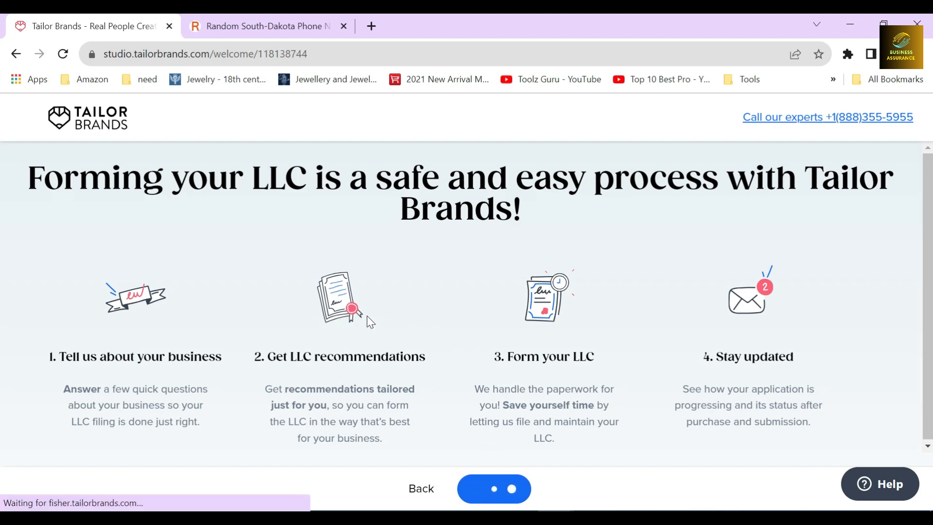
Try out the offering types for GTR RE one by one, from Physical Goods to Technology and Software
scroll(358, 263, "down", 10)
scroll(354, 260, "up", 10)
left_click(321, 250)
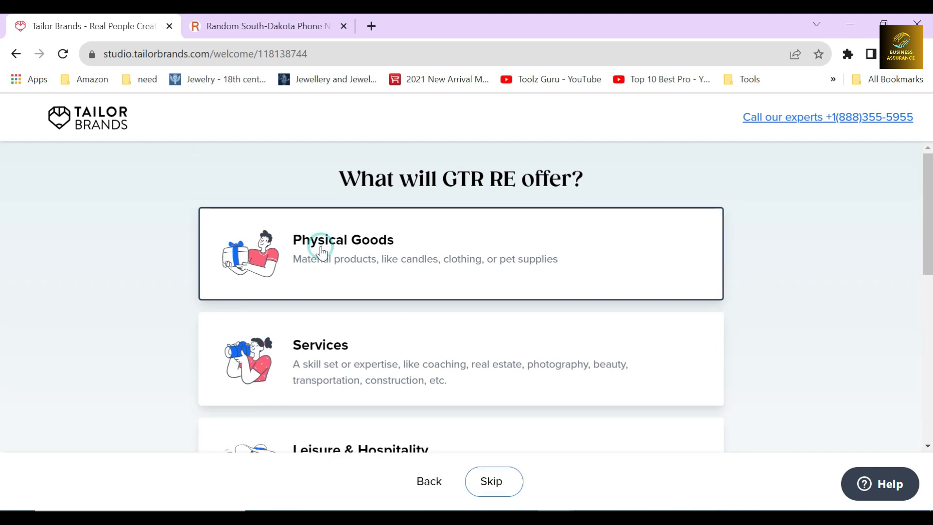
scroll(321, 251, "down", 3)
left_click(320, 249)
scroll(333, 265, "down", 2)
left_click(339, 243)
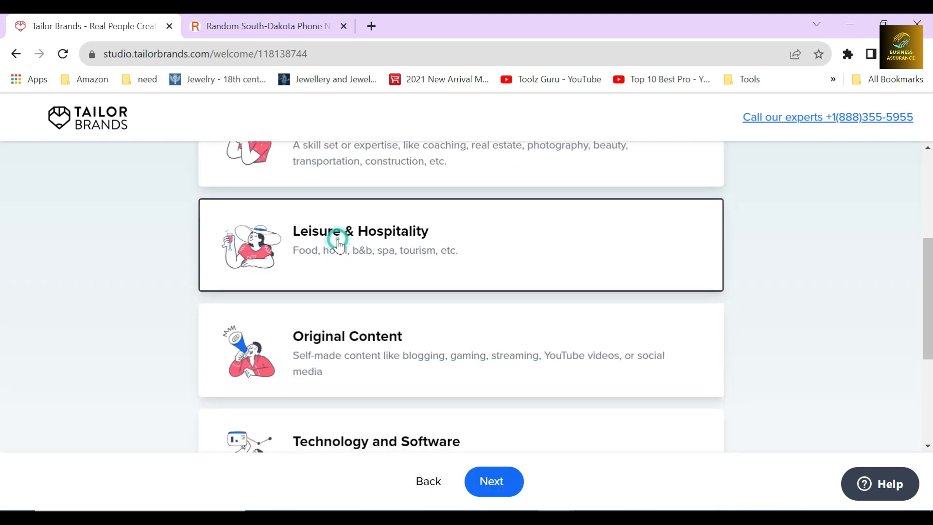
scroll(343, 219, "down", 3)
left_click(344, 190)
scroll(346, 194, "down", 1)
left_click(349, 229)
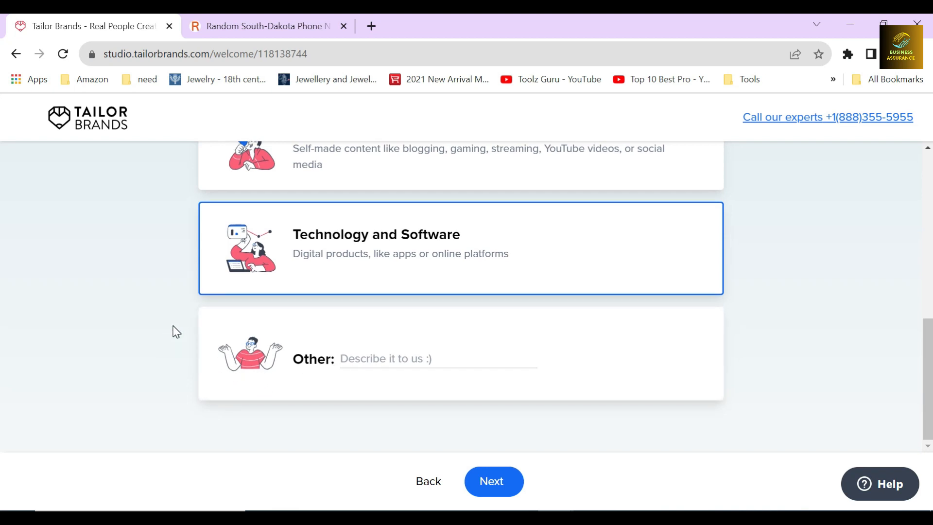
Choose Physical Goods as what GTR RE will offer and continue
scroll(176, 332, "up", 7)
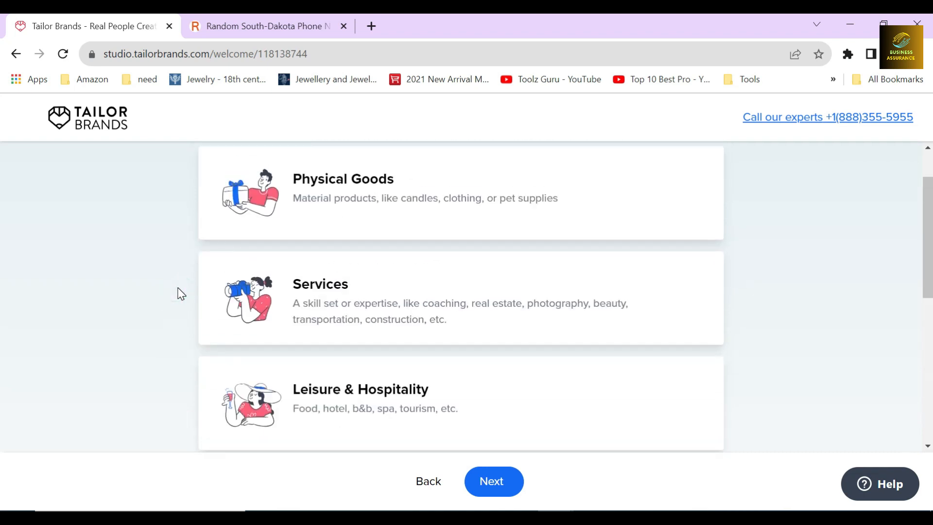
scroll(177, 287, "up", 2)
left_click(359, 236)
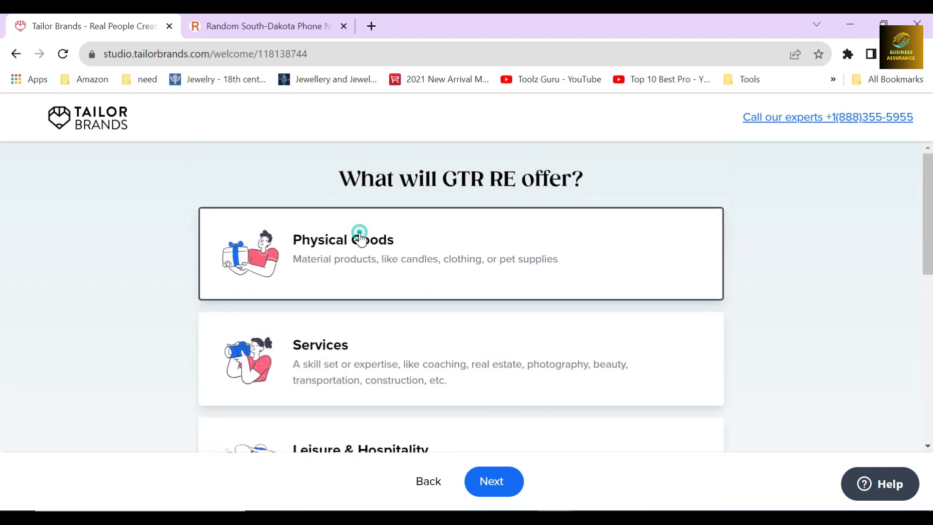
left_click(484, 492)
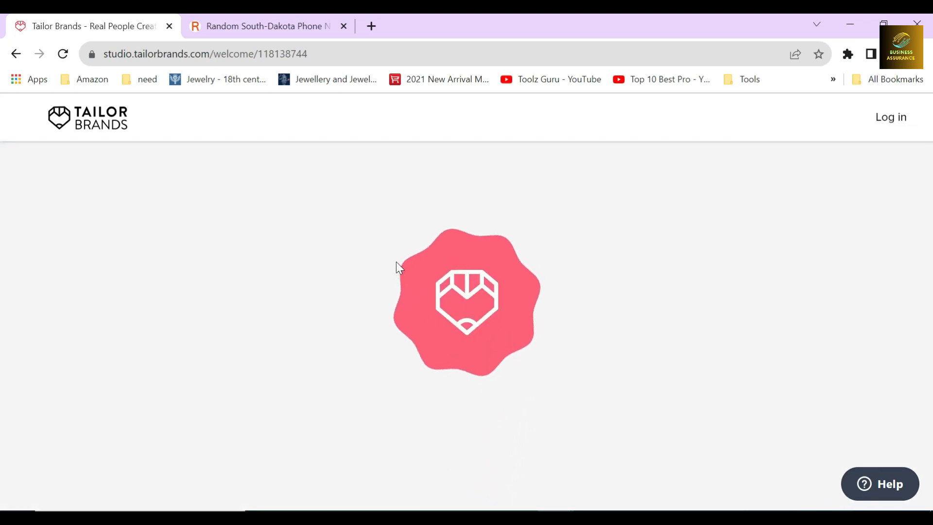
Set the business stage to Just an idea and the employees to No, just me, and proceed to the contact information form
left_click(309, 329)
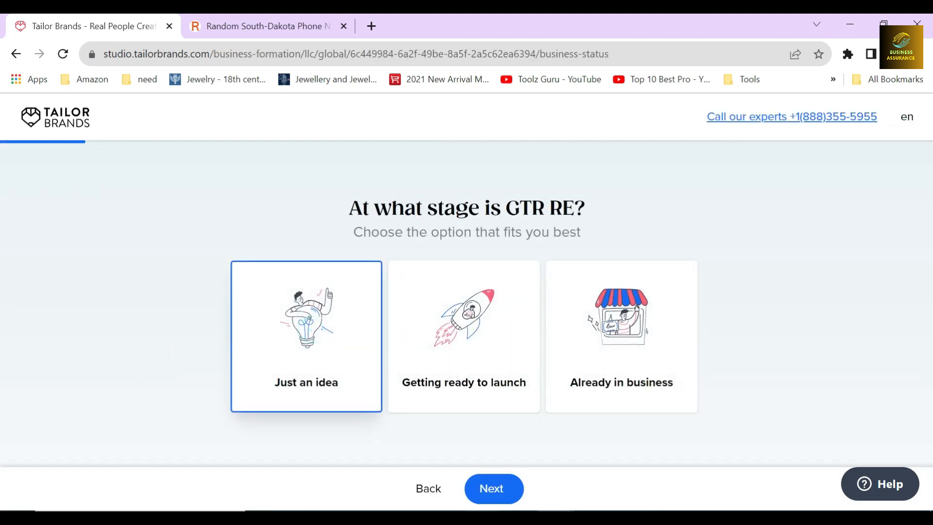
left_click(490, 489)
left_click(329, 350)
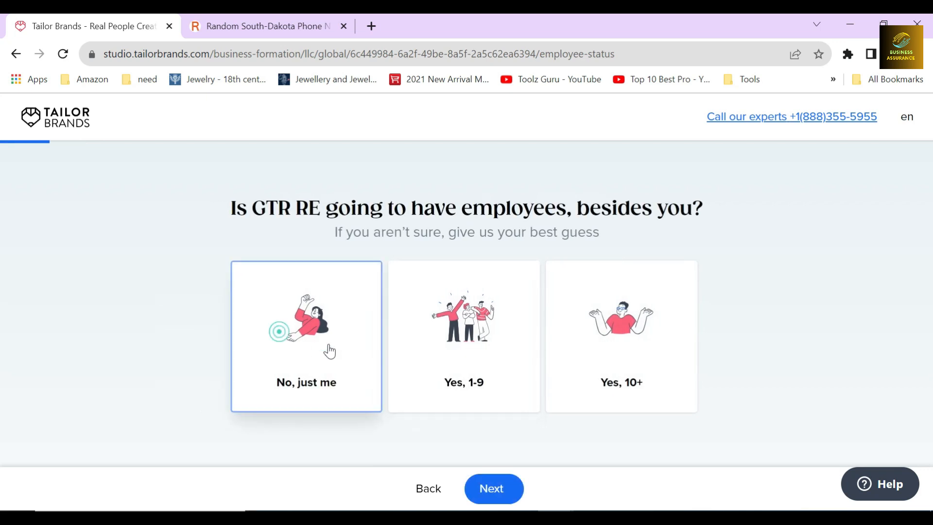
left_click(481, 497)
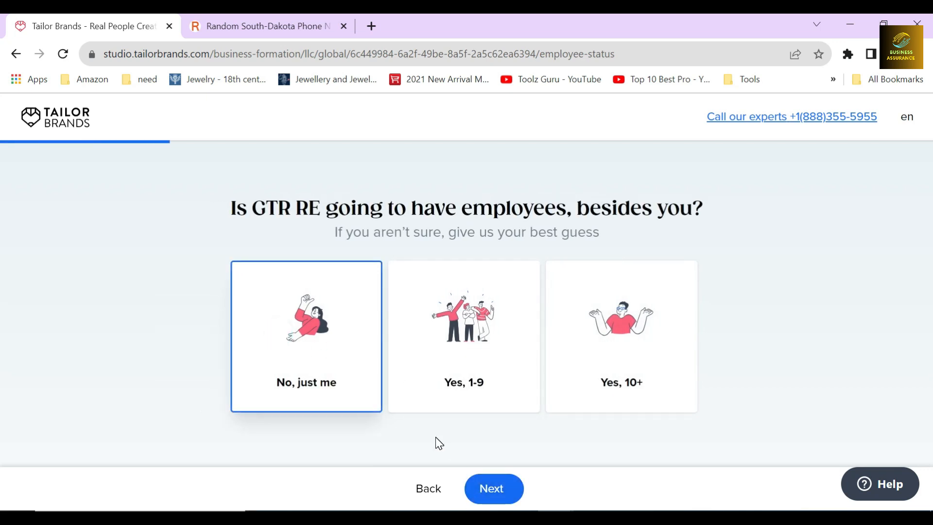
left_click(492, 476)
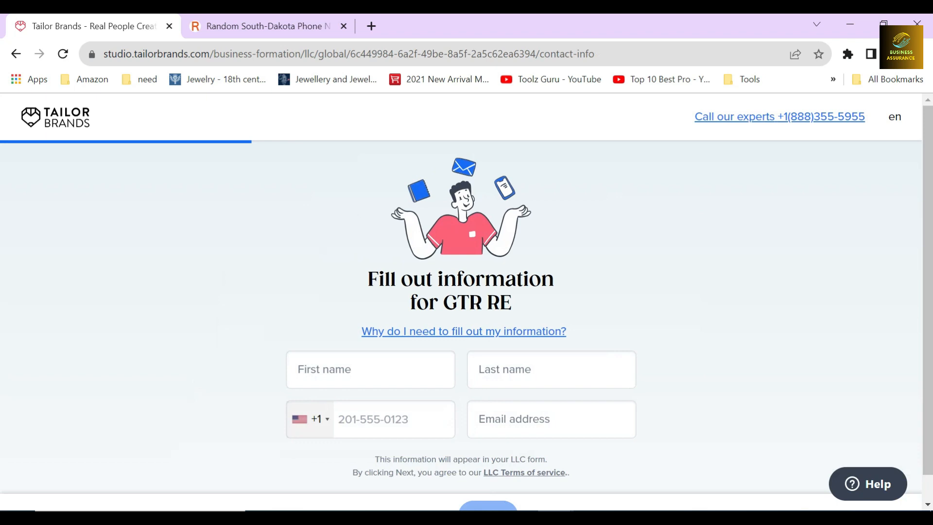
Fill in the applicant's first name, last name and e-mail address for GTR RE
left_click_drag(369, 280, 512, 303)
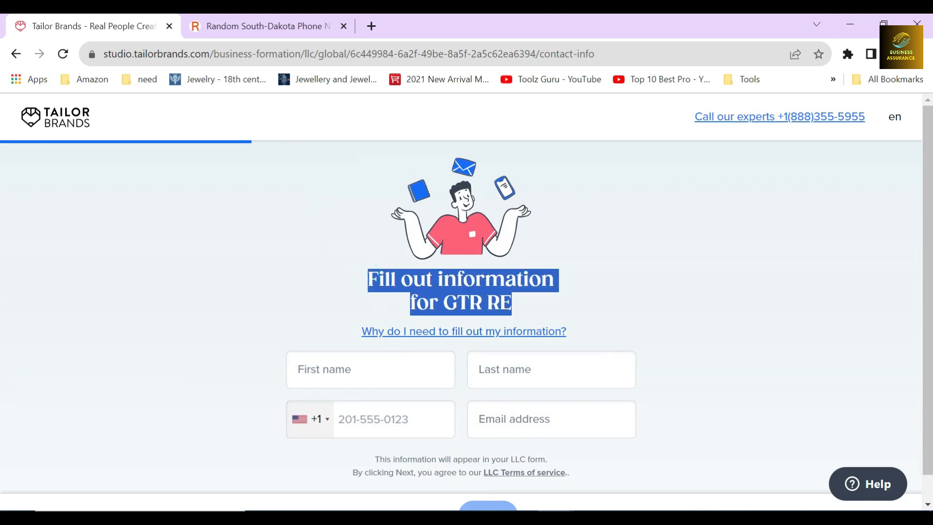
left_click(528, 308)
scroll(527, 304, "down", 1)
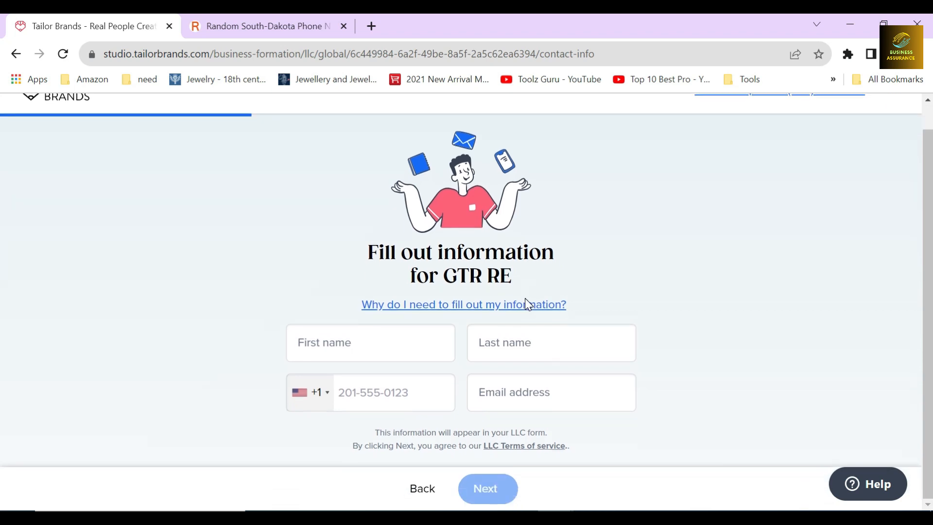
left_click(323, 323)
left_click(468, 315)
Copy a South Dakota phone number from the random number page into the contact form's phone field and submit the form
key("ctrl+Tab")
triple_click(430, 327)
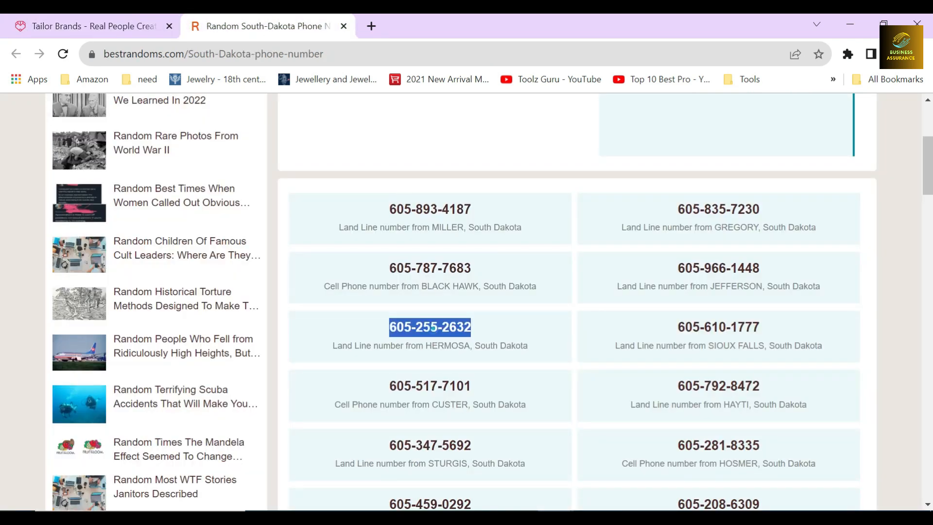
key("ctrl+c")
key("ctrl+Tab")
key("ctrl+v")
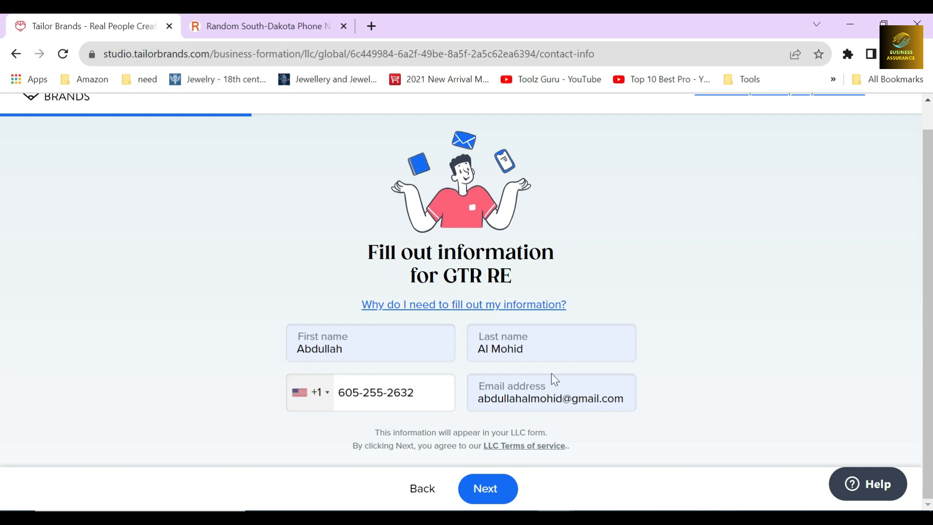
left_click(495, 491)
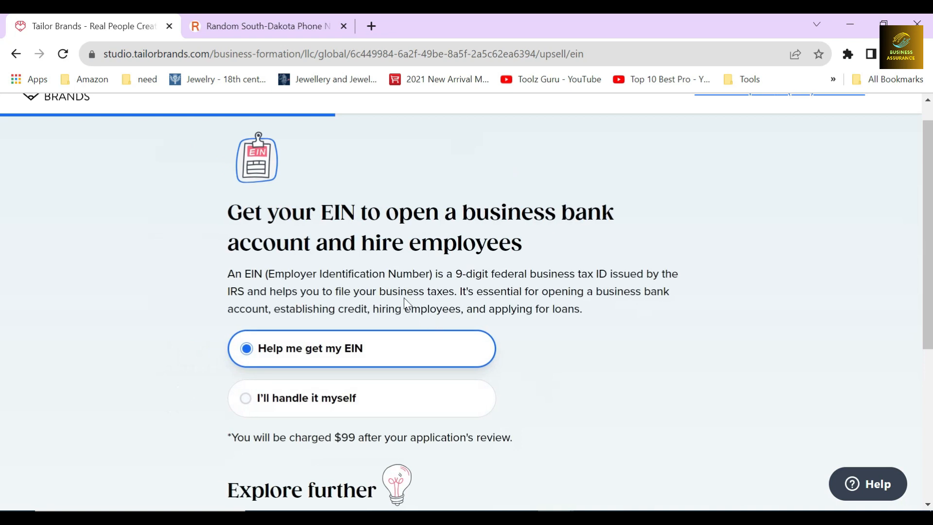
Review the EIN page's explanation, the charge for getting help with the EIN, and the further details
left_click_drag(221, 214, 512, 243)
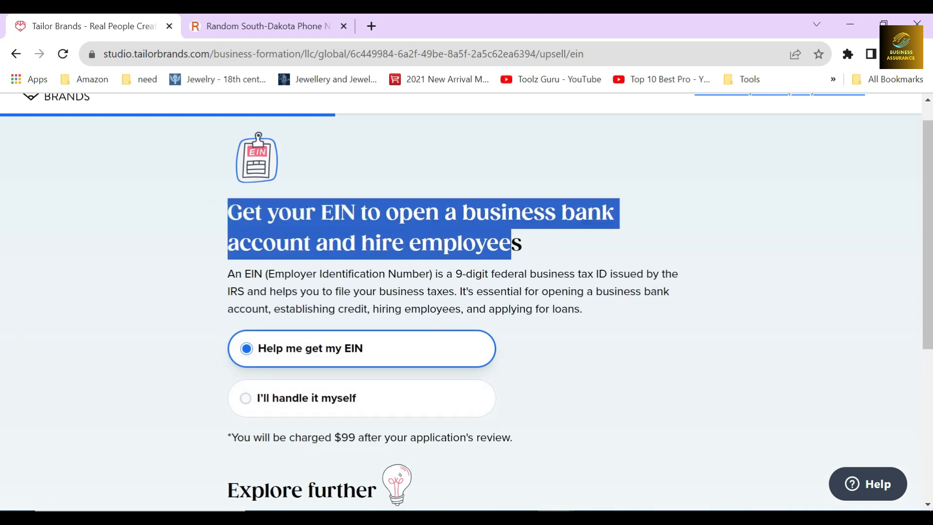
left_click(529, 245)
left_click_drag(226, 275, 508, 275)
left_click(431, 275)
left_click(457, 276)
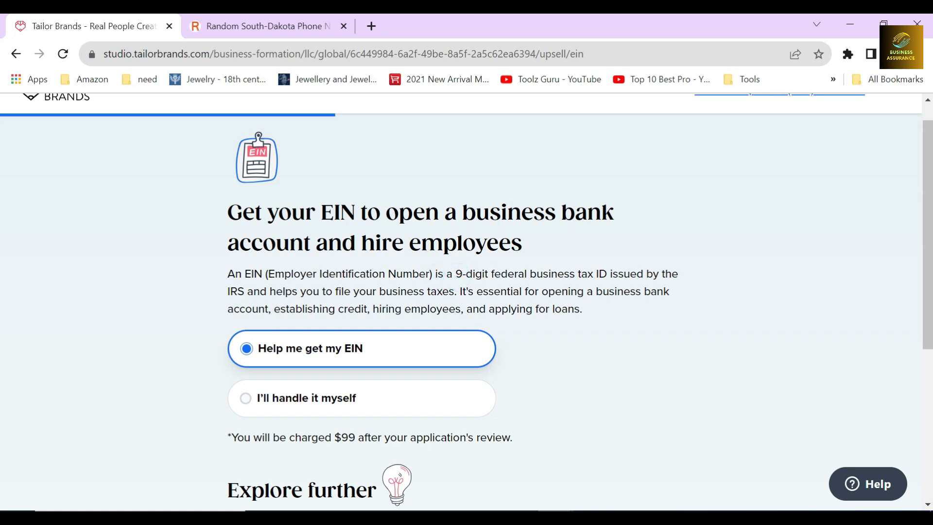
left_click_drag(377, 292, 460, 292)
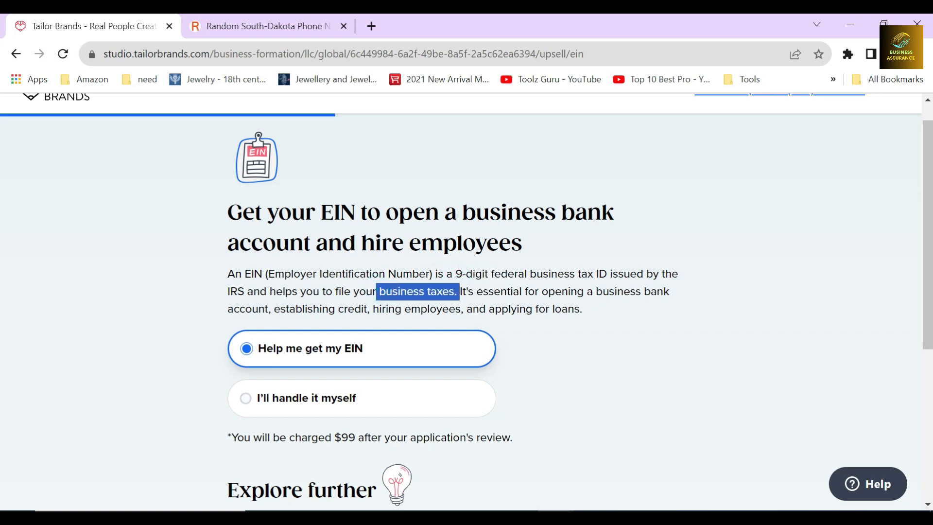
left_click_drag(596, 292, 670, 291)
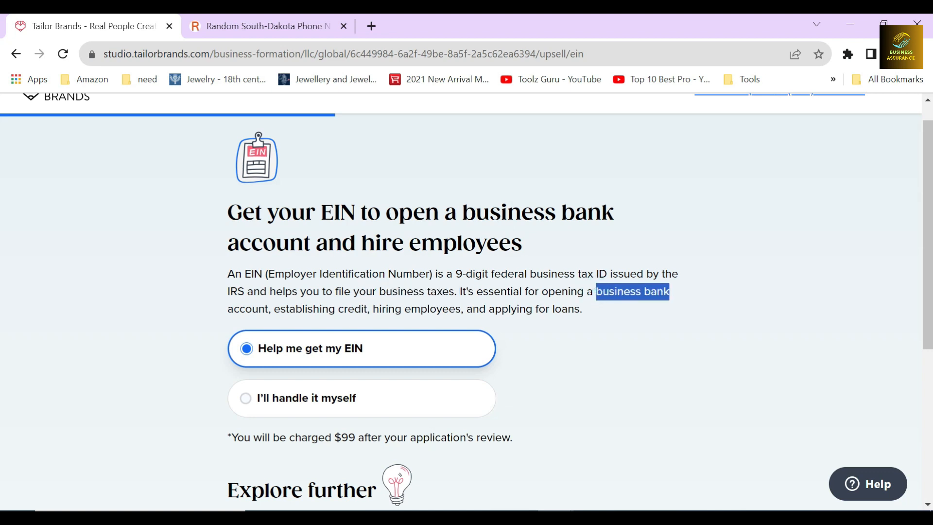
left_click_drag(234, 309, 581, 323)
left_click(533, 340)
scroll(534, 340, "down", 3)
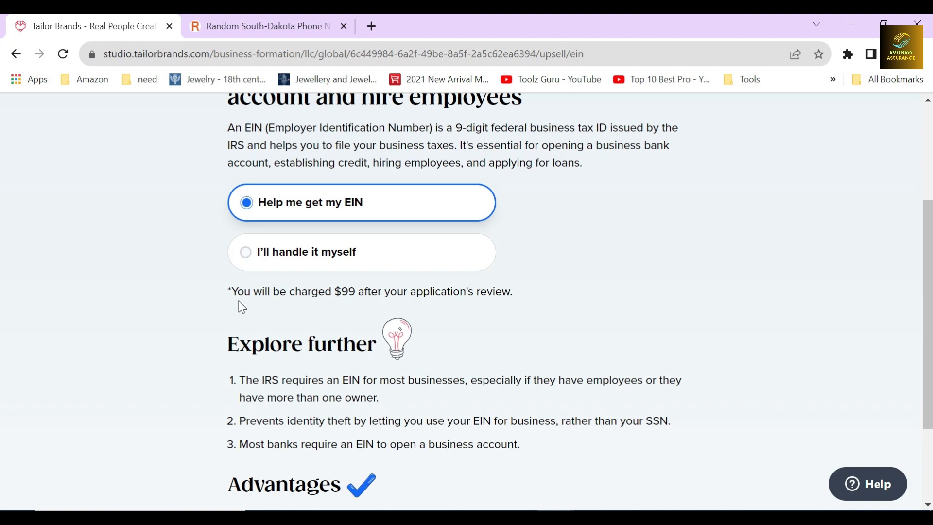
left_click_drag(231, 291, 360, 290)
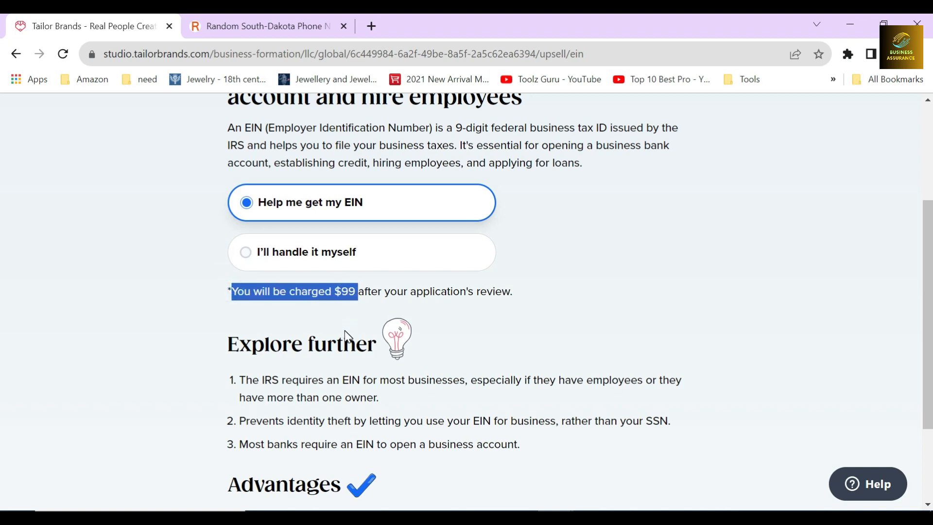
scroll(345, 314, "down", 1)
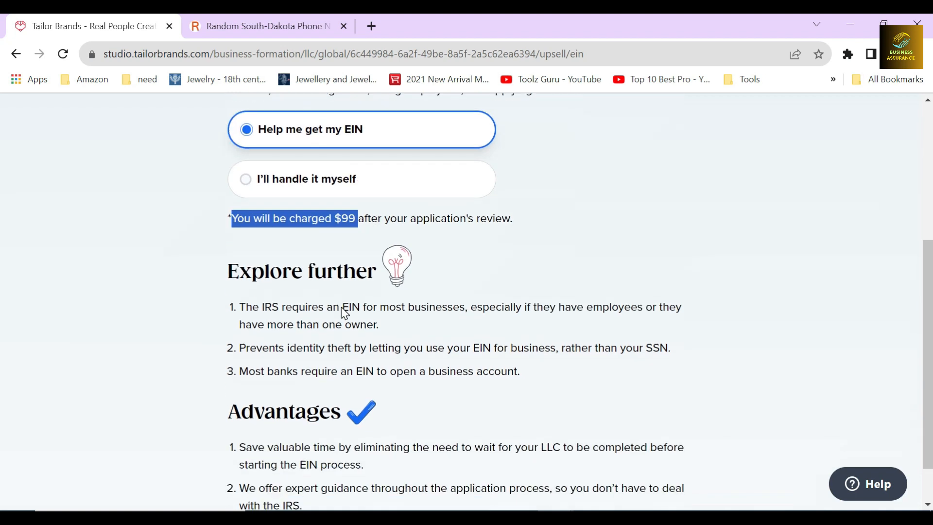
left_click(343, 239)
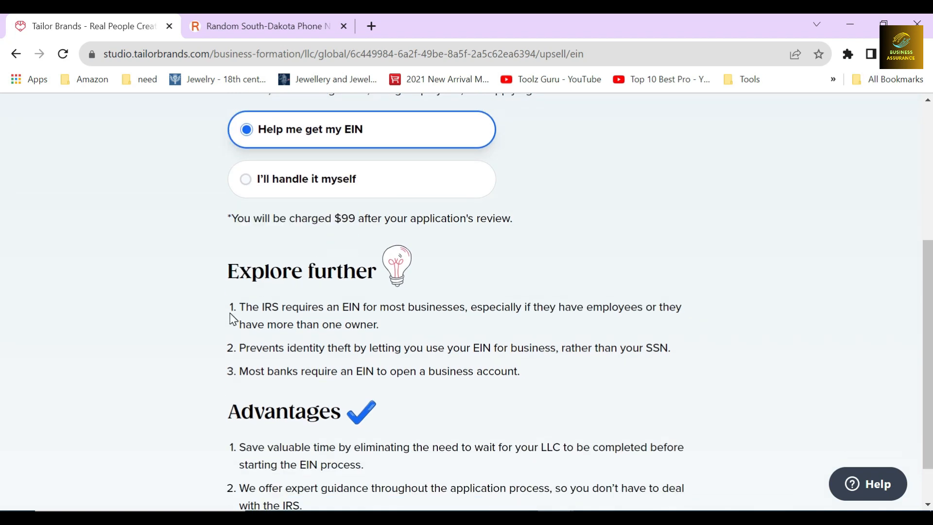
Keep the Help me get my EIN option and continue to the registered agent page
scroll(233, 316, "up", 1)
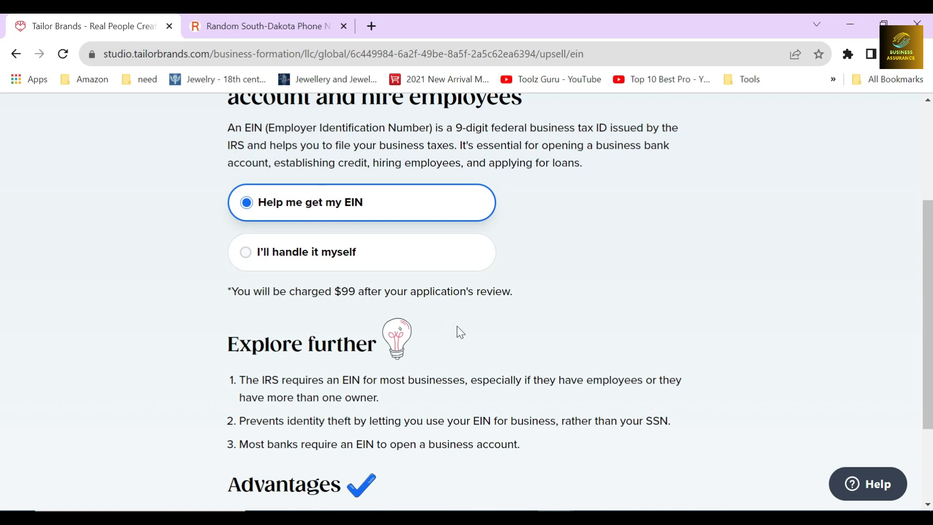
scroll(450, 321, "down", 2)
left_click(486, 488)
Review the South Dakota registered agent requirement and its description
scroll(493, 375, "up", 3)
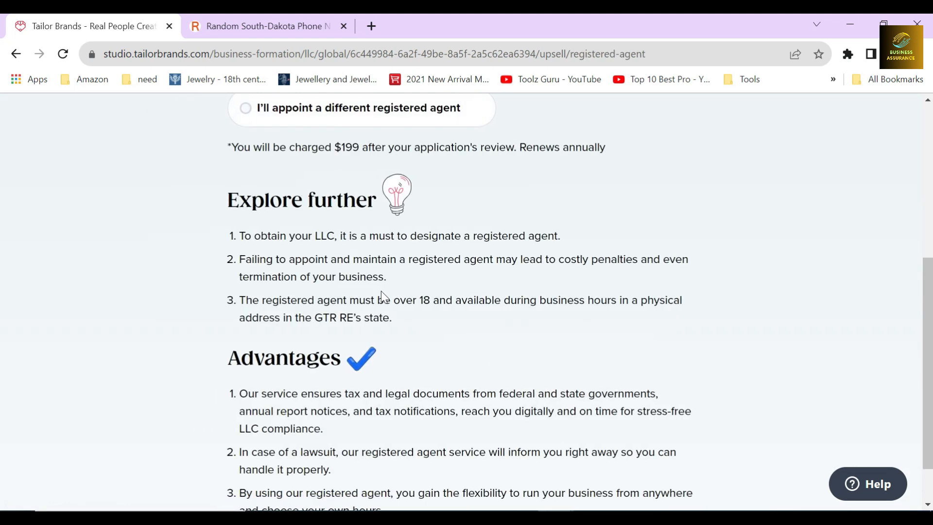
scroll(369, 263, "up", 1)
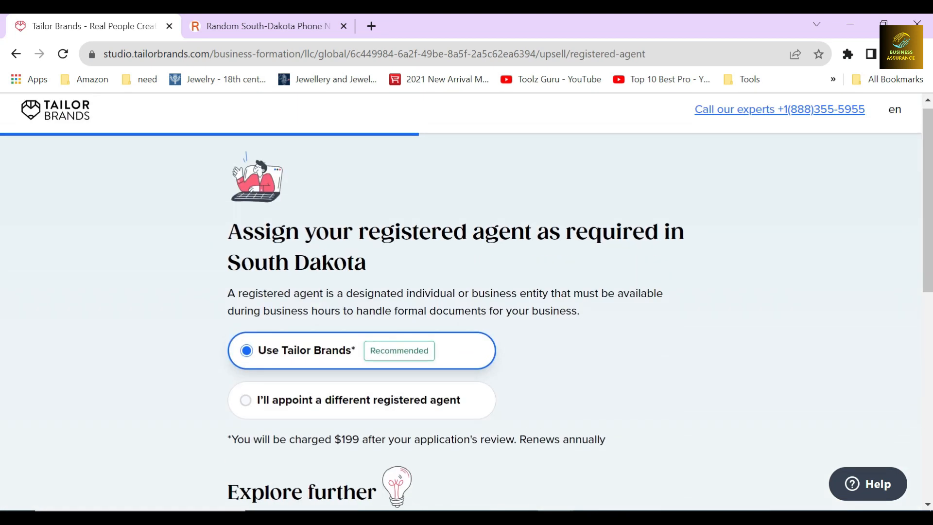
left_click_drag(365, 227, 531, 229)
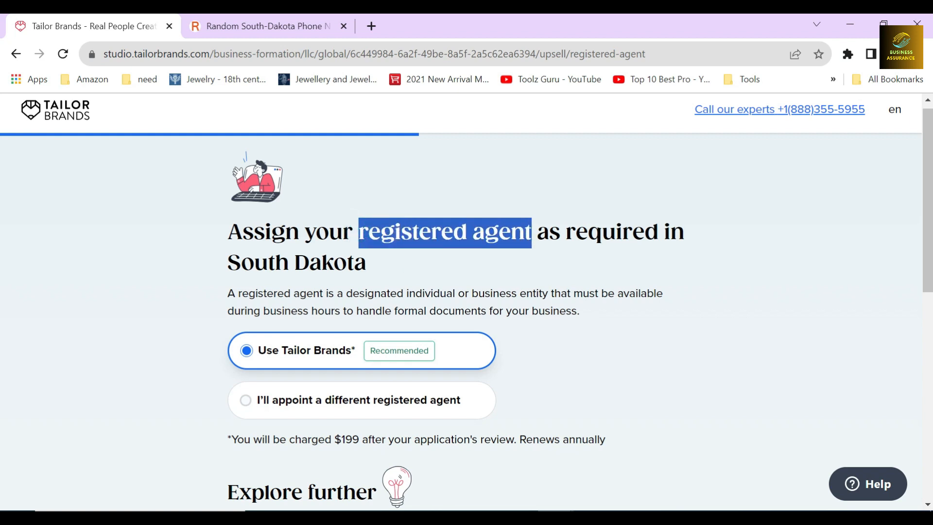
left_click(429, 257)
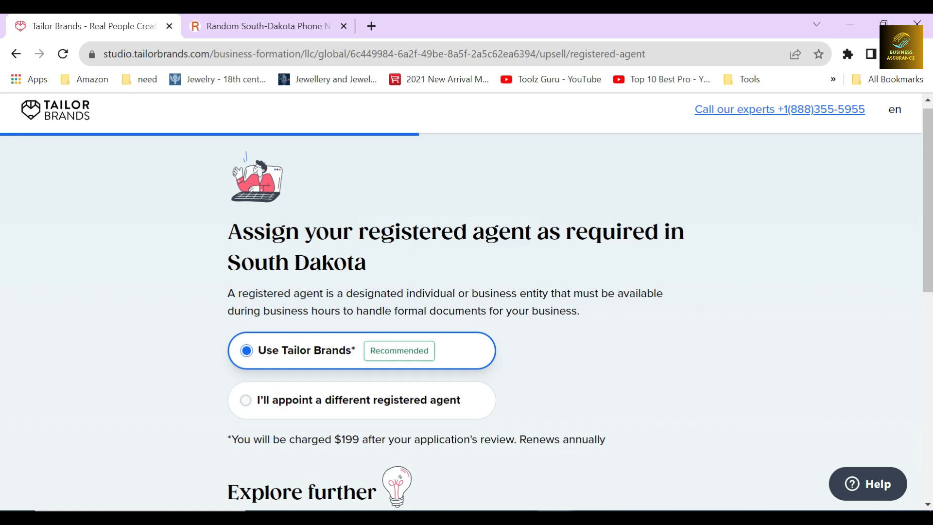
left_click_drag(226, 263, 369, 266)
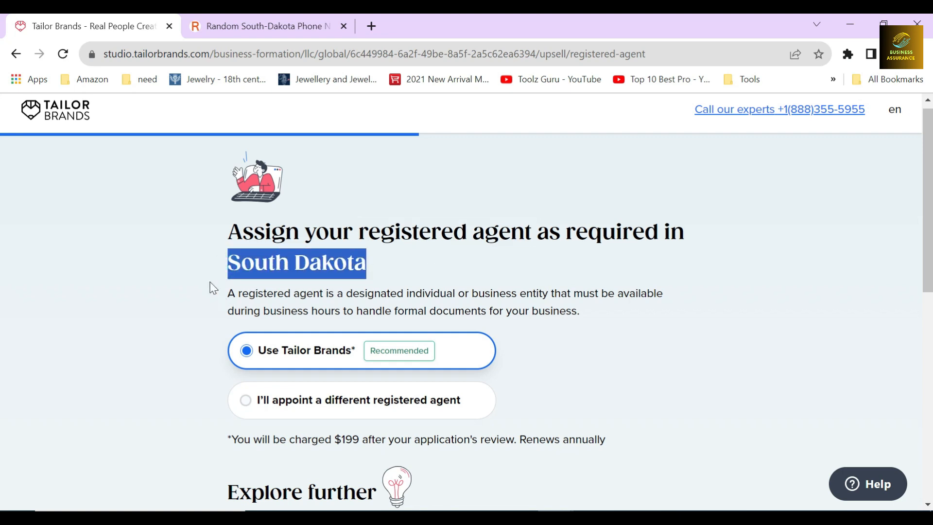
scroll(215, 289, "down", 2)
left_click(225, 235)
scroll(228, 234, "down", 1)
scroll(219, 261, "down", 3)
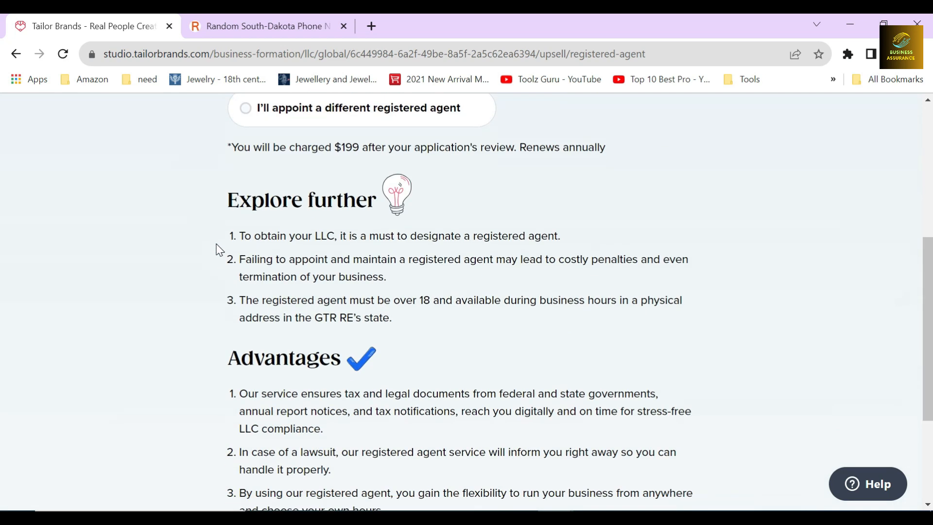
Examine the registered agent service's charge, the Explore further notes and the listed advantages
scroll(236, 328, "up", 1)
scroll(235, 328, "up", 3)
left_click_drag(230, 293, 375, 294)
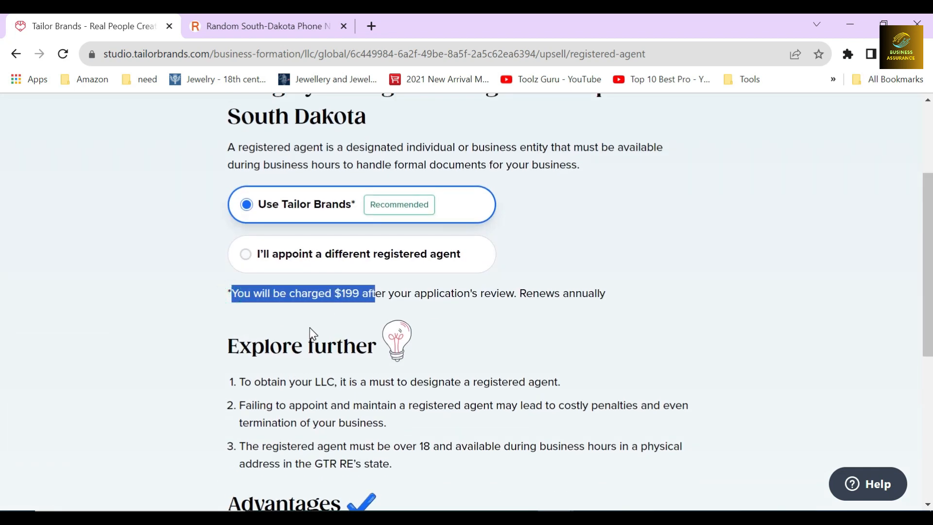
scroll(310, 327, "down", 2)
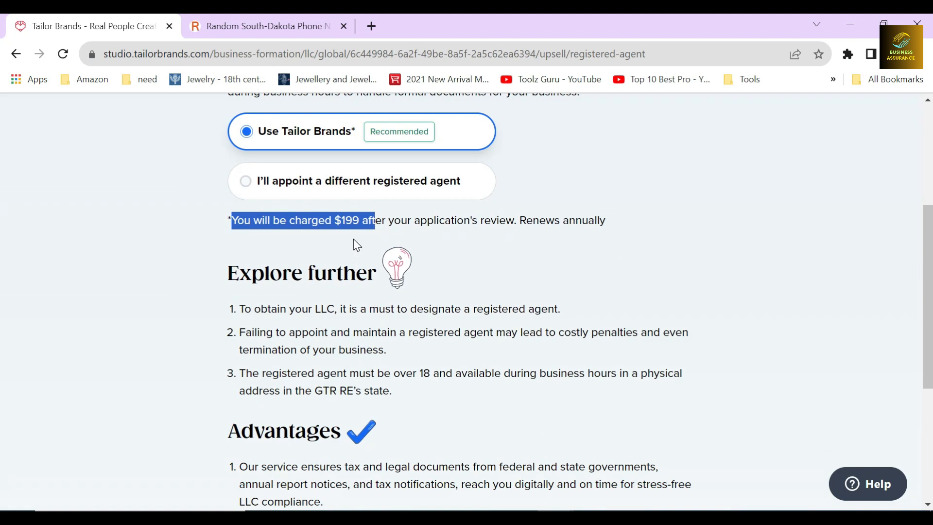
left_click(354, 238)
scroll(354, 238, "down", 5)
left_click(210, 244)
left_click(218, 304)
scroll(217, 301, "down", 1)
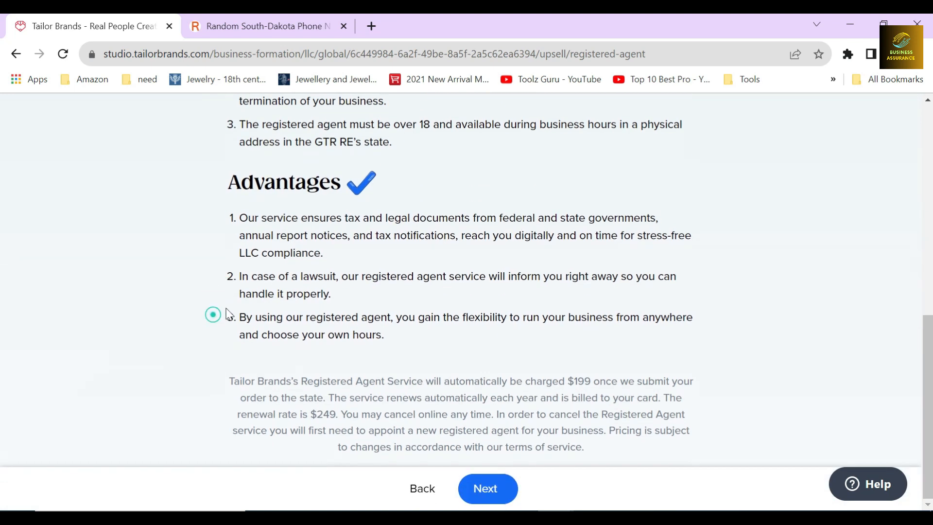
Keep Use Tailor Brands as the registered agent choice and continue to the annual compliance page
scroll(213, 318, "up", 6)
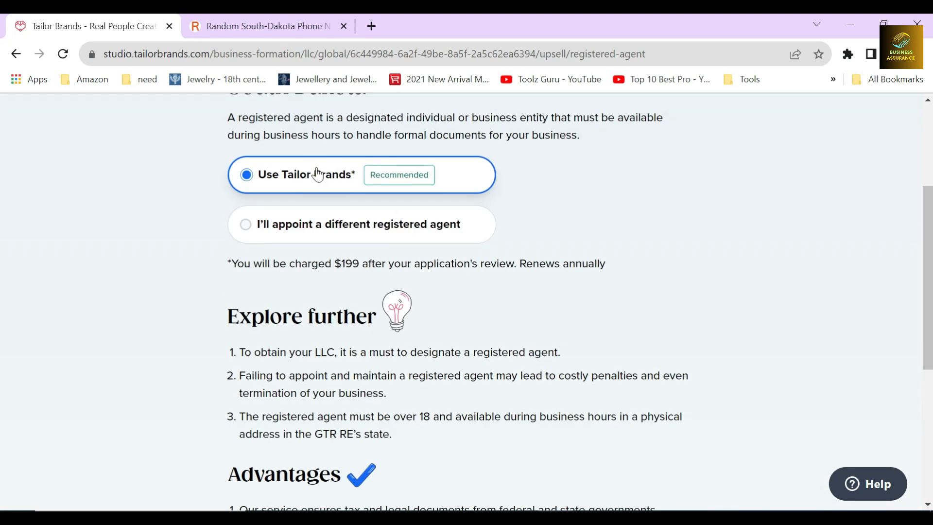
scroll(446, 333, "down", 6)
left_click(474, 481)
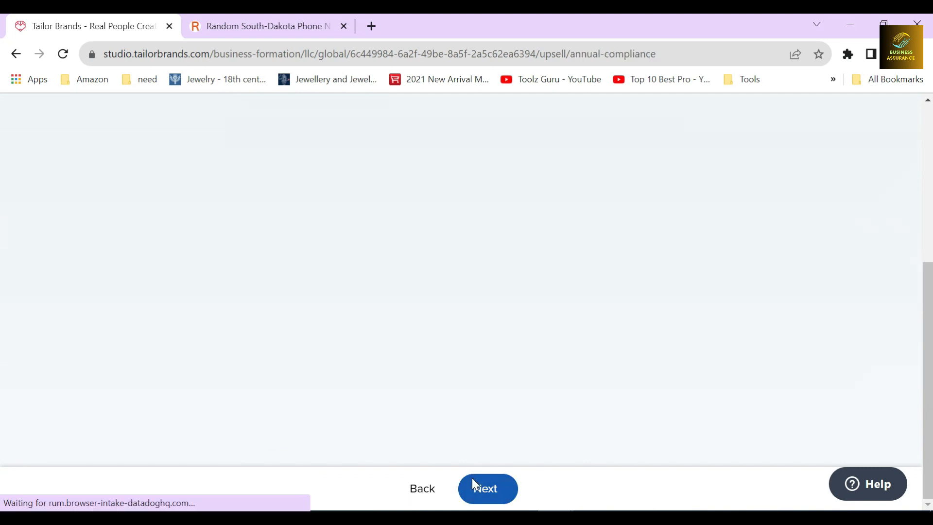
Review the Annual Compliance offer for South Dakota, including its description, yearly charge and Explore further notes
scroll(430, 290, "up", 5)
scroll(433, 297, "up", 2)
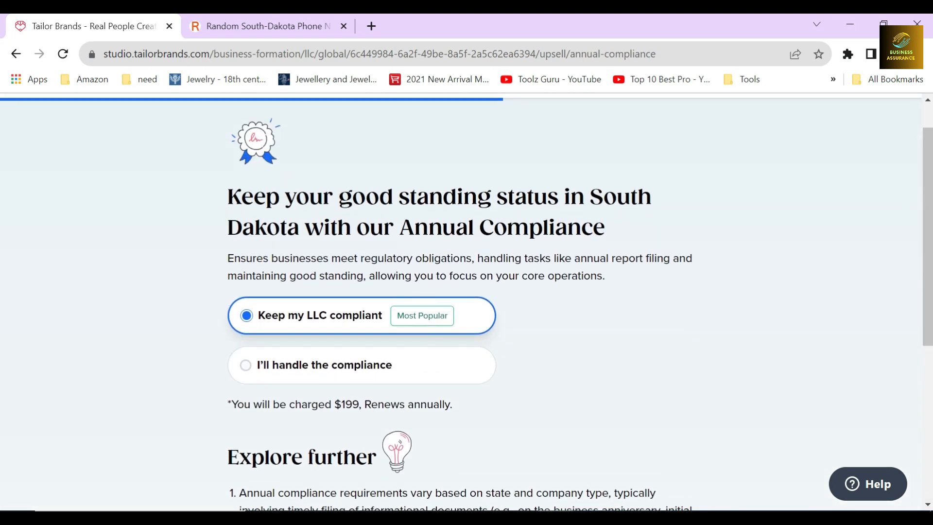
left_click_drag(590, 196, 614, 227)
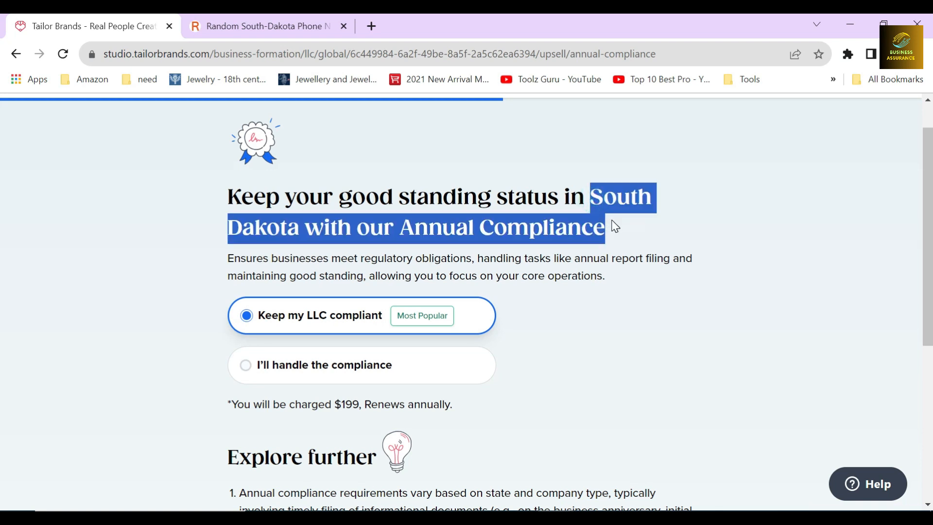
left_click(352, 273)
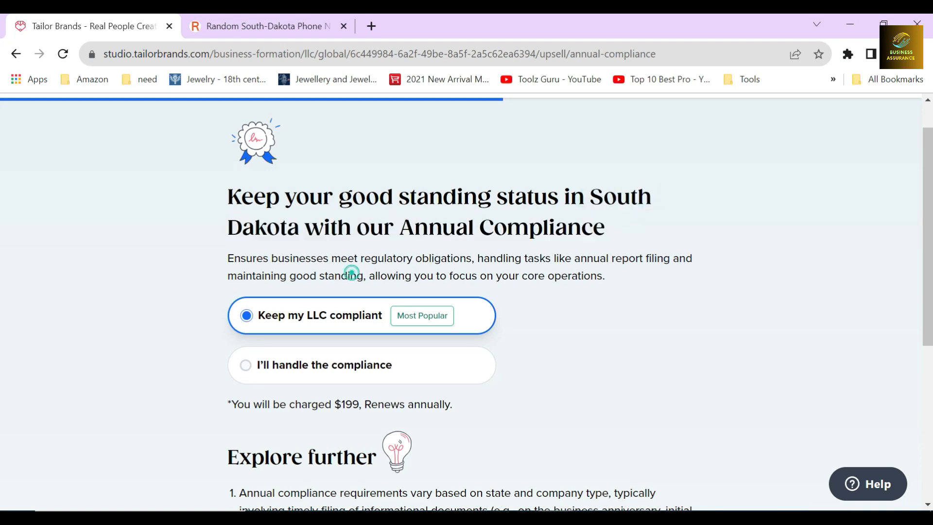
left_click_drag(225, 261, 603, 276)
left_click(532, 268)
scroll(267, 288, "down", 1)
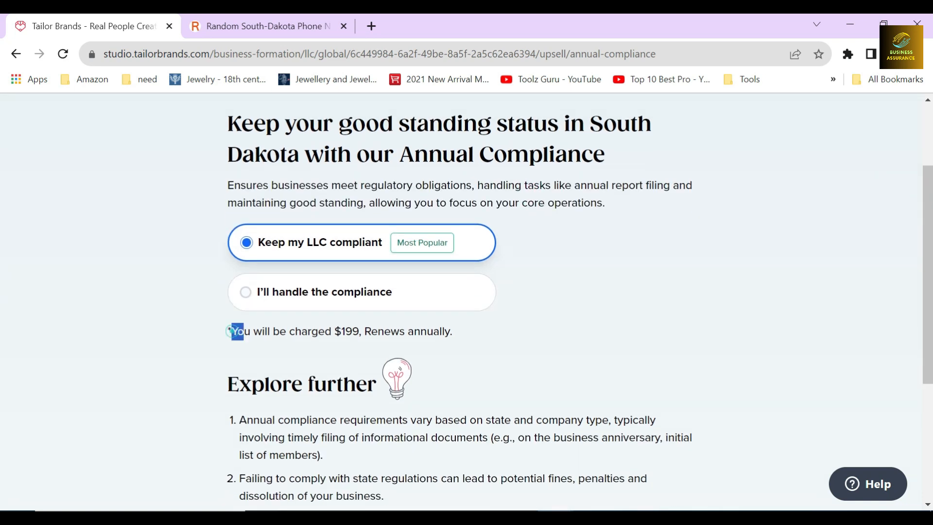
left_click_drag(237, 331, 359, 332)
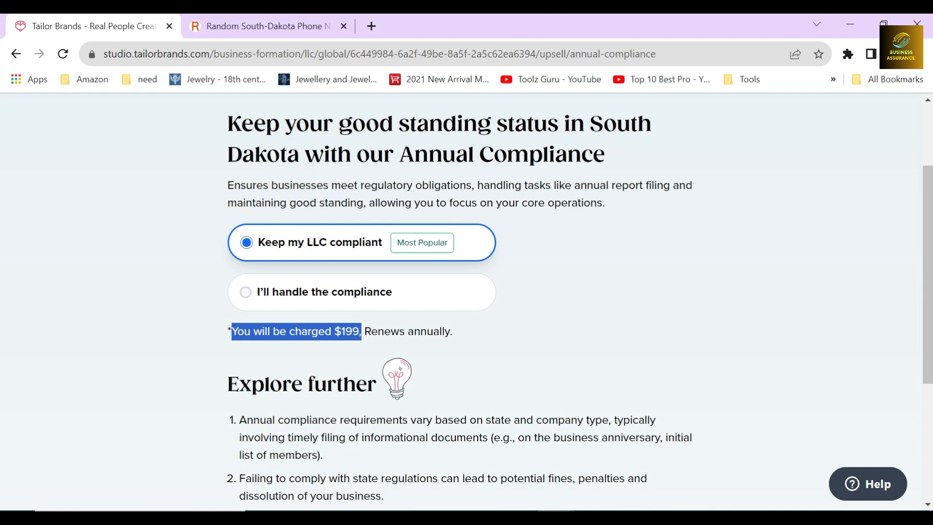
left_click(335, 351)
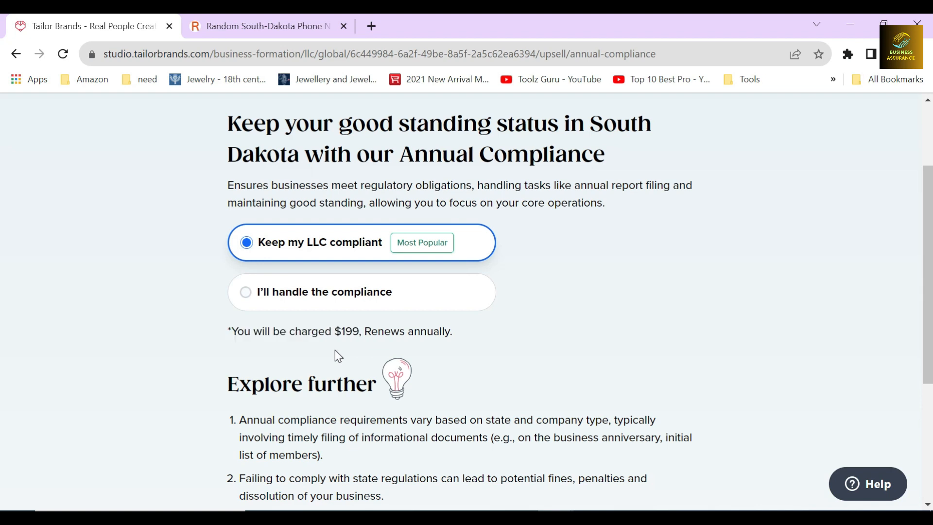
scroll(336, 354, "down", 3)
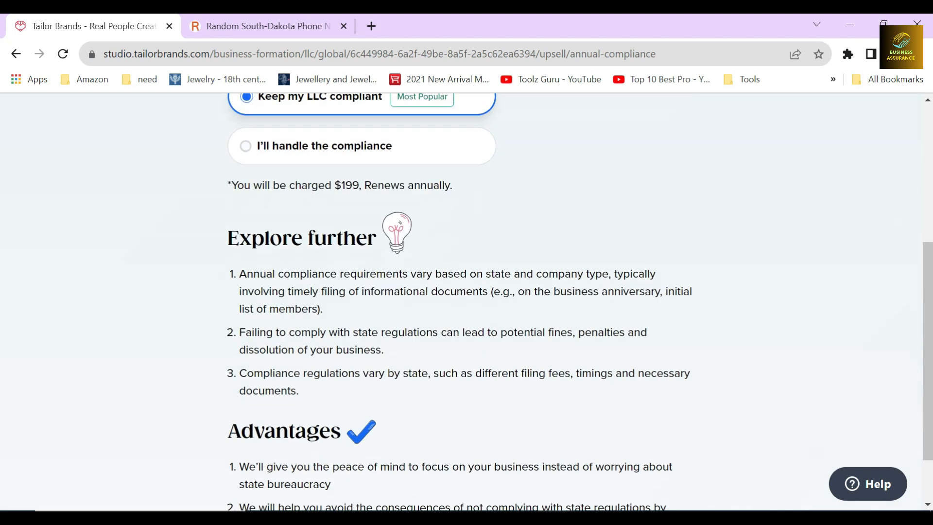
left_click(214, 277)
left_click(217, 332)
Choose I'll handle the compliance for the annual compliance and continue to the Branding Toolkit page
scroll(222, 374, "up", 3)
left_click(306, 298)
scroll(375, 340, "down", 5)
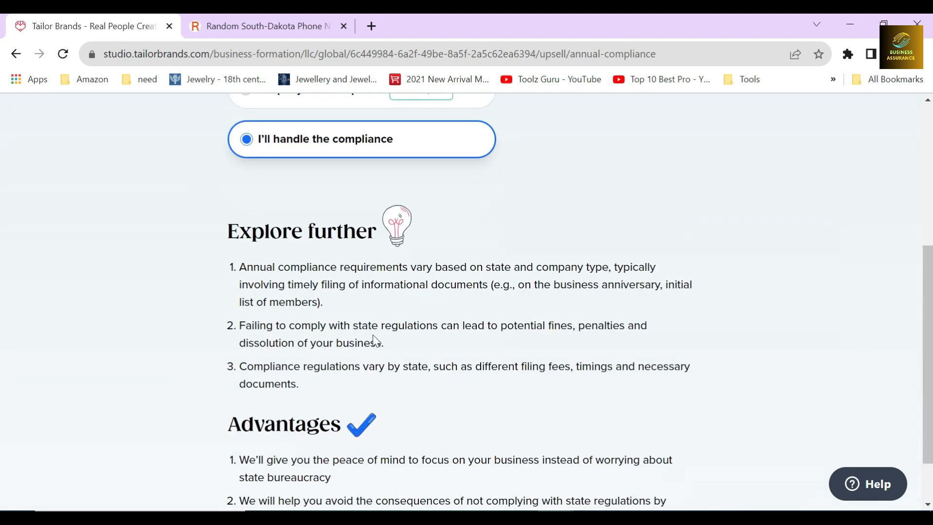
left_click(488, 488)
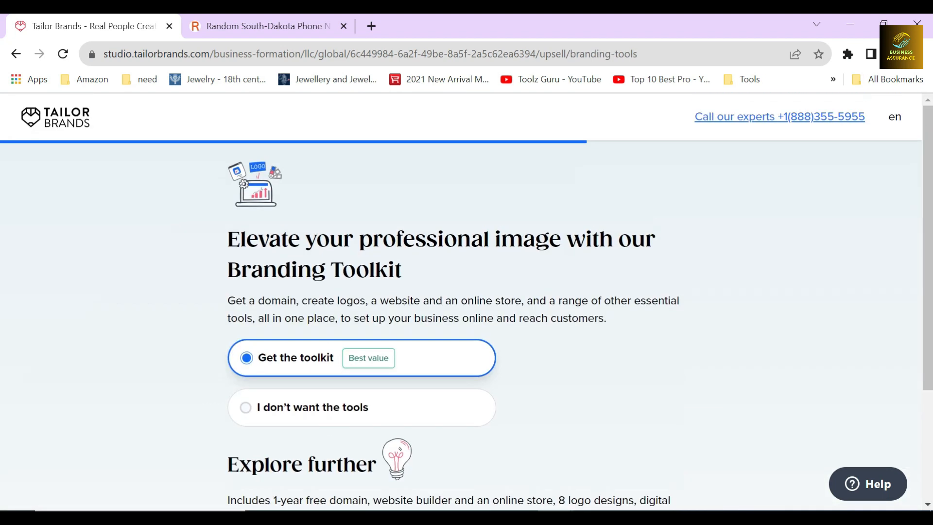
Read the Branding Toolkit heading and the description of its domain, logo, website and online store tools
left_click_drag(229, 238, 428, 281)
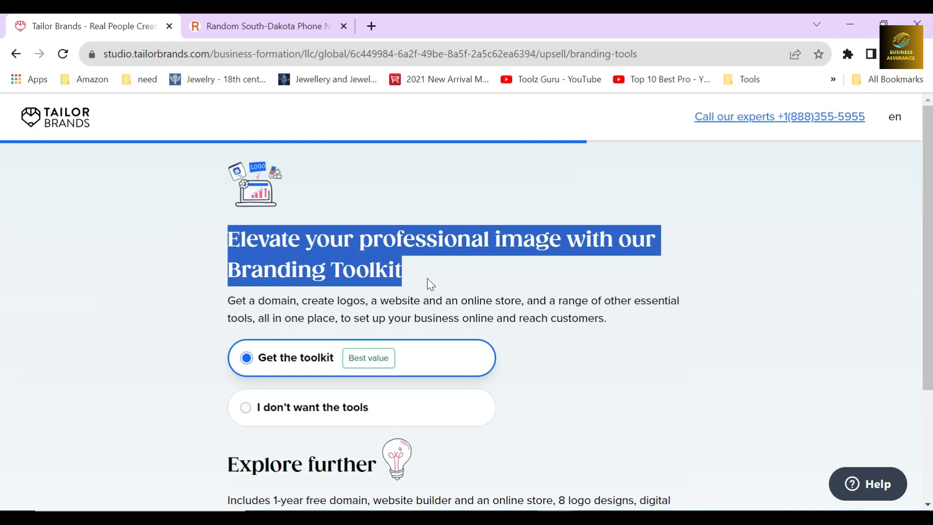
left_click(426, 274)
left_click_drag(227, 302, 301, 301)
left_click(336, 301)
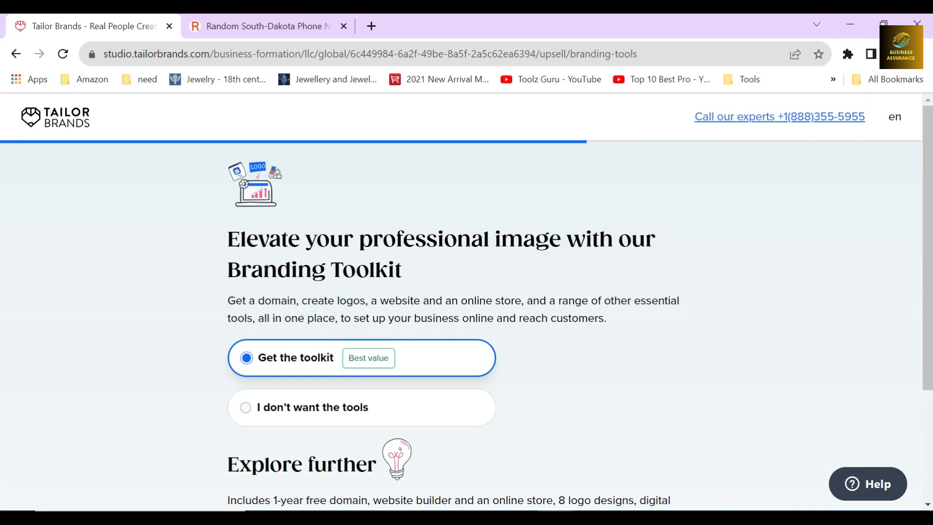
double_click(351, 302)
left_click(351, 301)
left_click_drag(264, 319, 623, 327)
left_click(530, 335)
Decline the Branding Toolkit with I don't want the tools and check what the toolkit includes
scroll(523, 334, "down", 2)
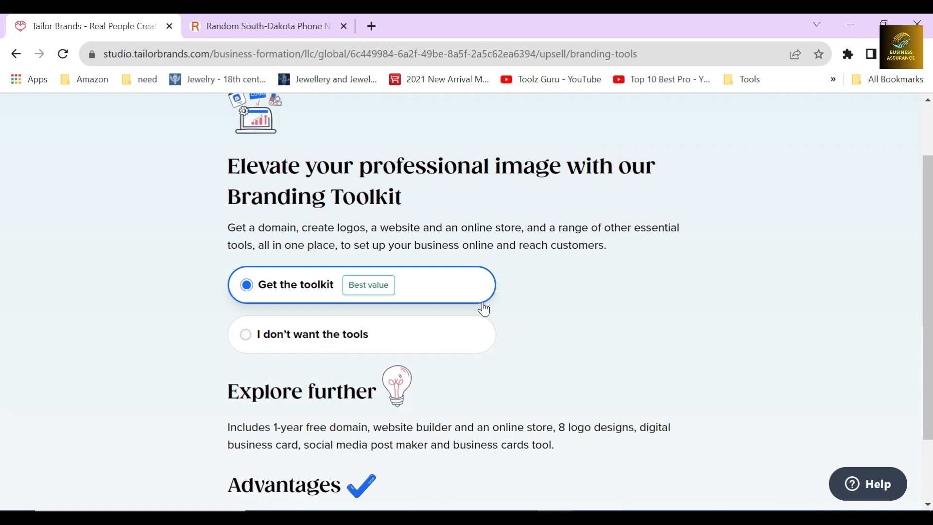
left_click(315, 337)
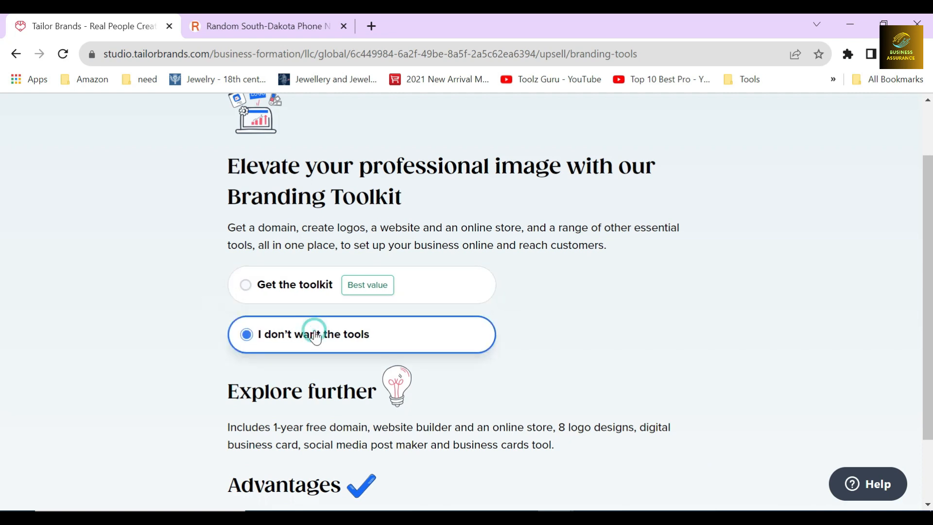
left_click(217, 285)
left_click(210, 343)
scroll(211, 343, "down", 2)
left_click_drag(218, 341, 552, 360)
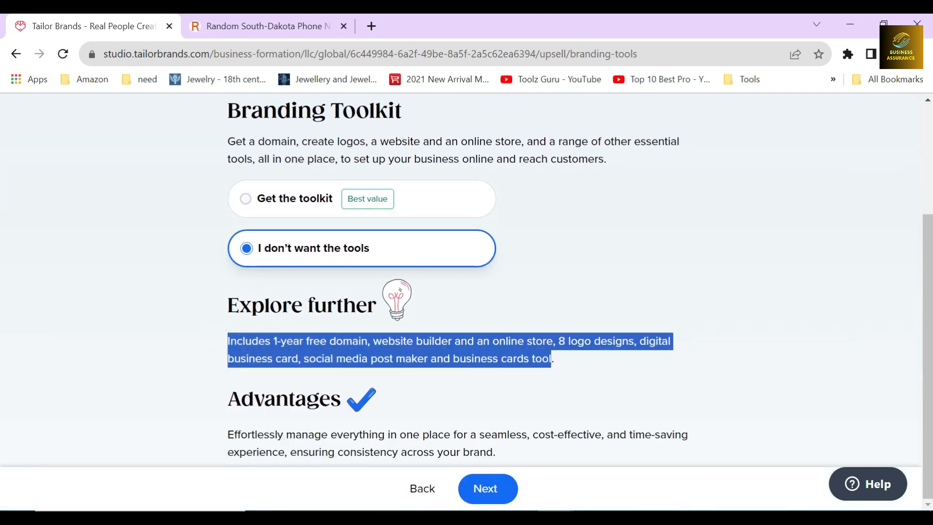
left_click(563, 370)
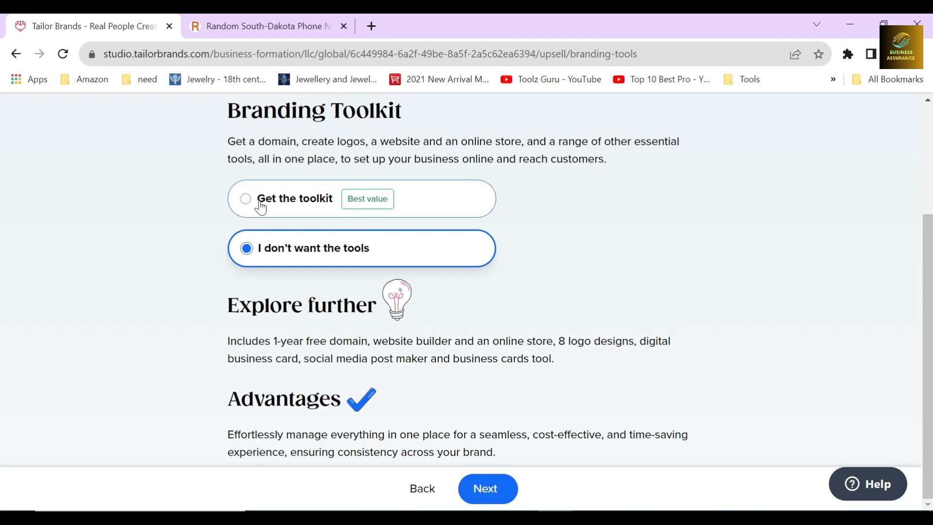
Keep I don't want the tools for the Branding Toolkit and continue to the filing speed page
left_click(214, 189)
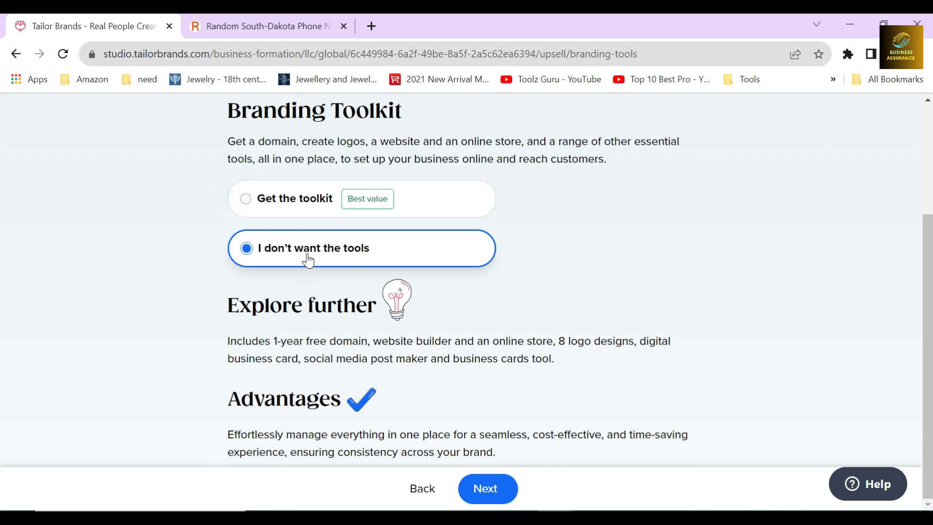
left_click(478, 495)
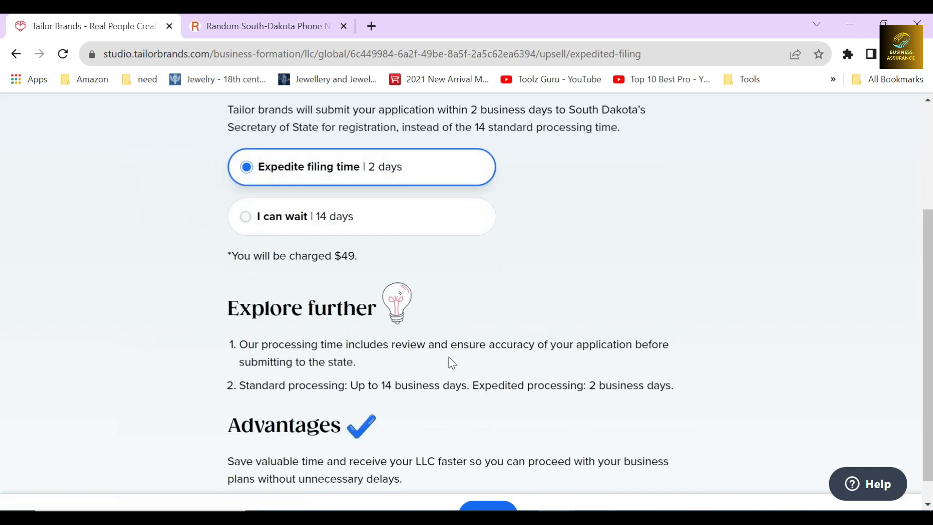
scroll(363, 329, "up", 3)
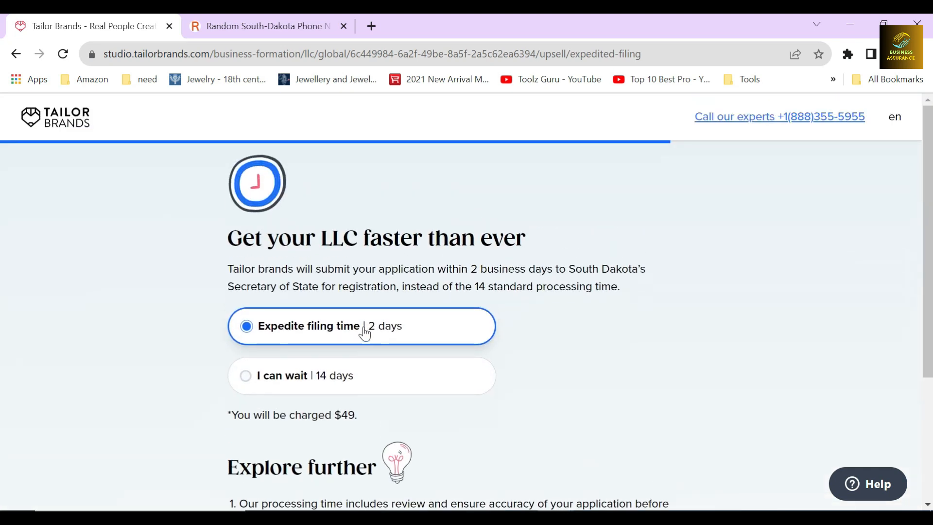
Review the Get your LLC faster than ever offer, including its heading, filing time description and charge
left_click_drag(226, 250, 530, 245)
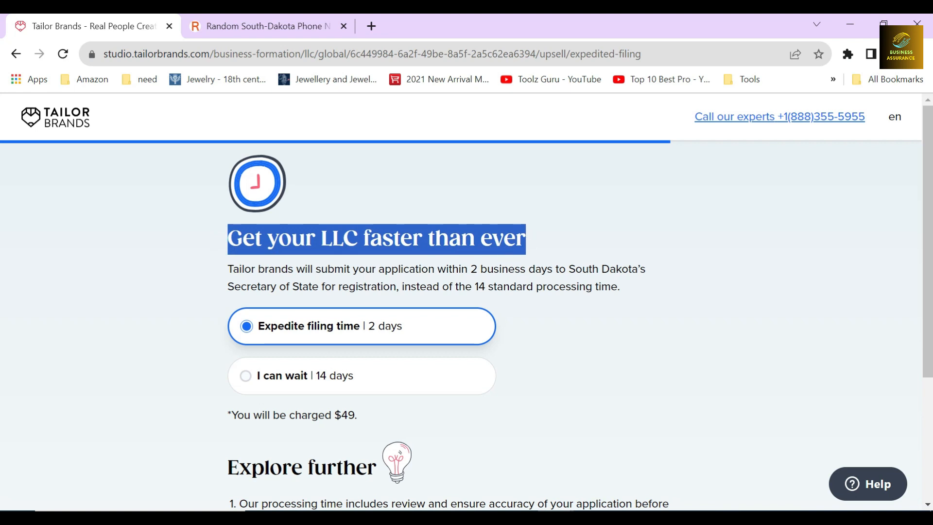
left_click(544, 226)
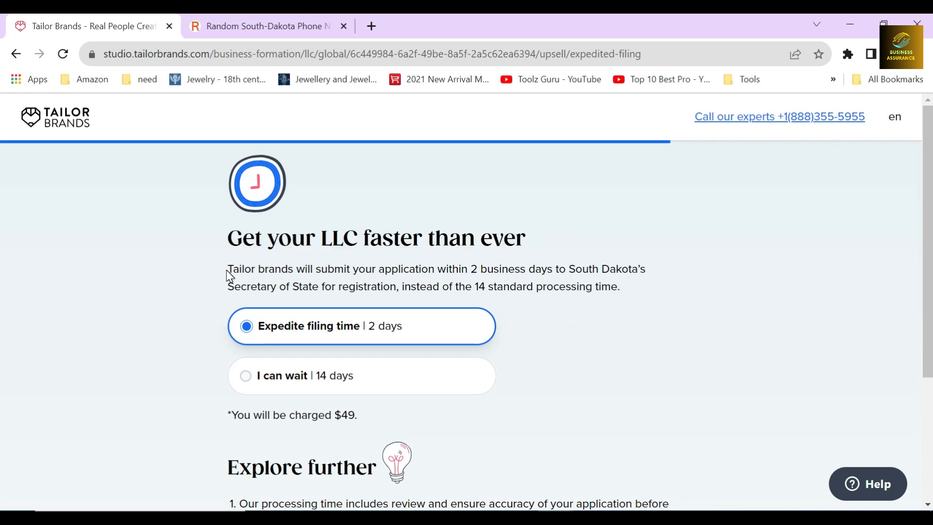
left_click_drag(227, 271, 623, 292)
left_click(539, 281)
scroll(320, 347, "down", 2)
left_click_drag(237, 342, 376, 343)
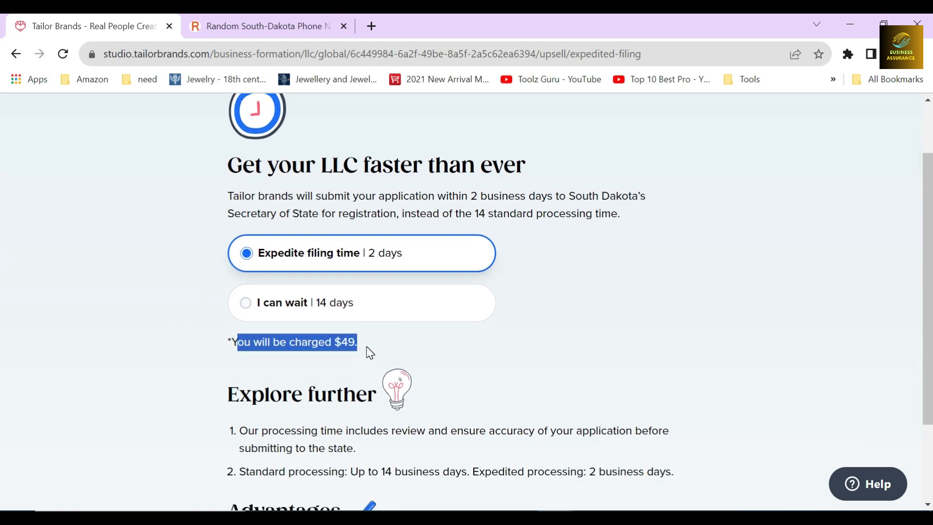
left_click(366, 346)
Choose I can wait | 14 days for the filing time and continue to the Operating Agreement page
left_click(283, 302)
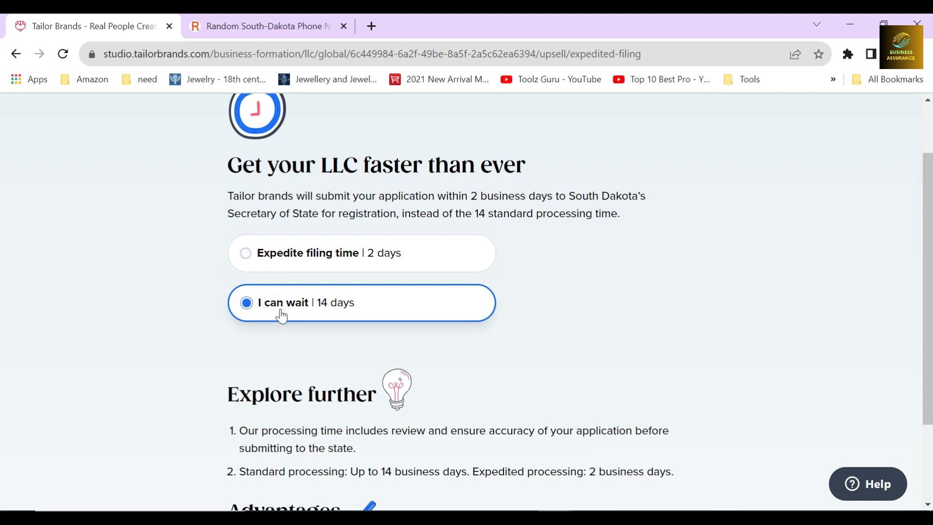
scroll(389, 356, "down", 3)
left_click(490, 497)
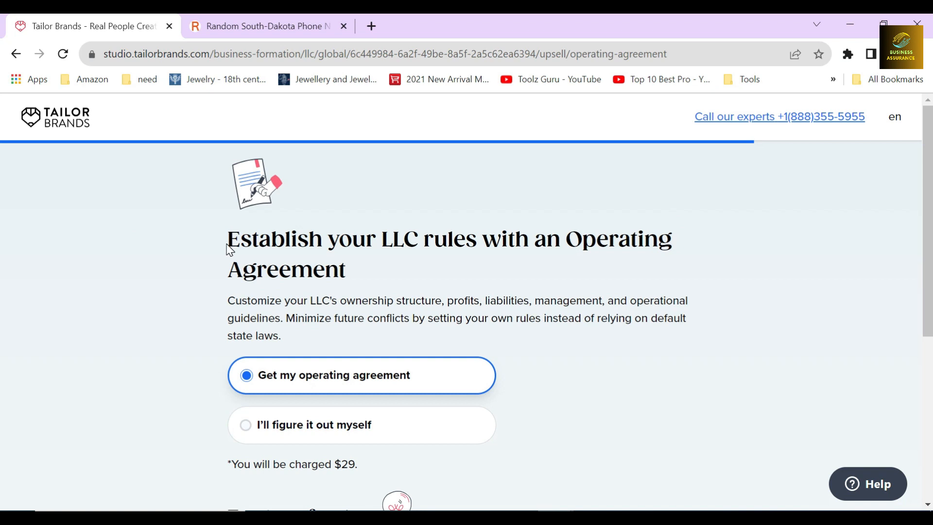
Review the Operating Agreement offer's heading, description and charge with Get my operating agreement selected
left_click_drag(346, 270, 534, 238)
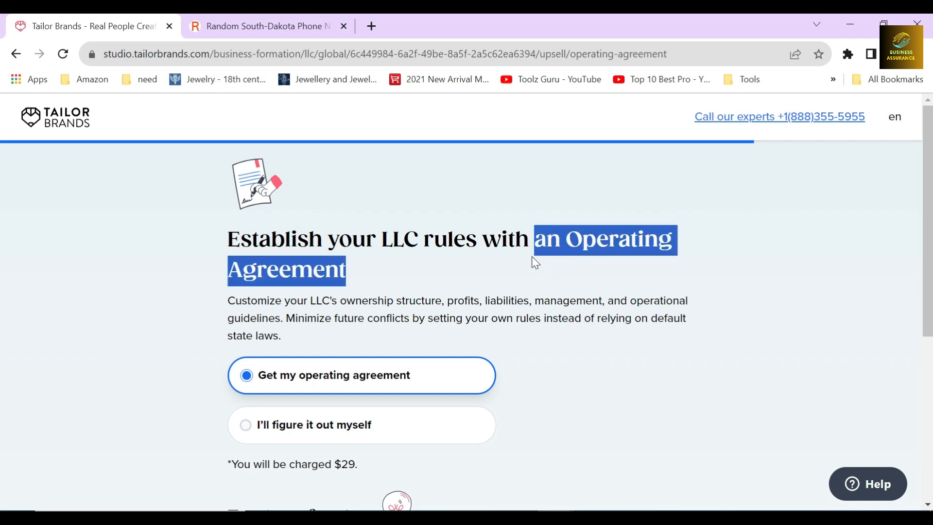
left_click_drag(227, 301, 340, 302)
left_click(247, 373)
scroll(250, 379, "down", 2)
left_click_drag(237, 391, 359, 391)
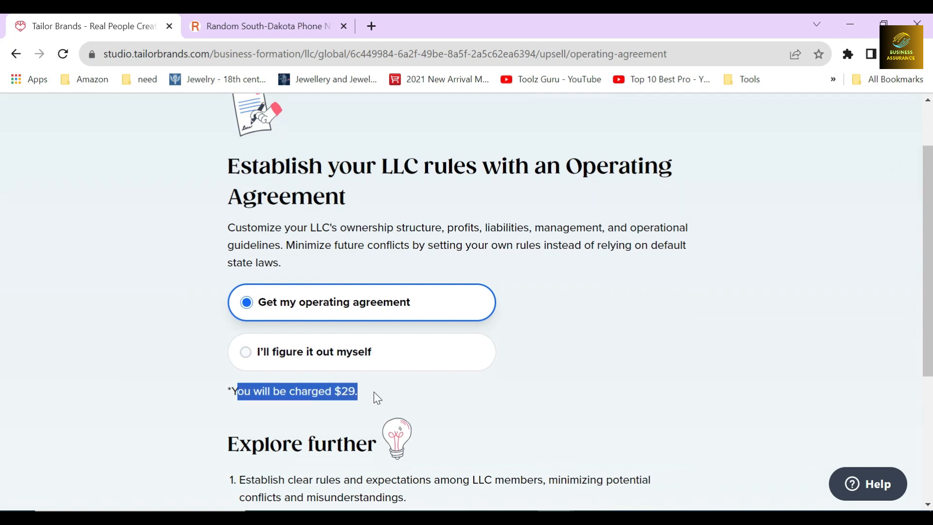
left_click(374, 392)
Examine the Explore further and Advantages notes for the Operating Agreement and recheck its charge
scroll(363, 378, "down", 5)
left_click(217, 259)
scroll(216, 300, "down", 1)
left_click(219, 301)
left_click_drag(233, 395, 294, 451)
left_click(293, 451)
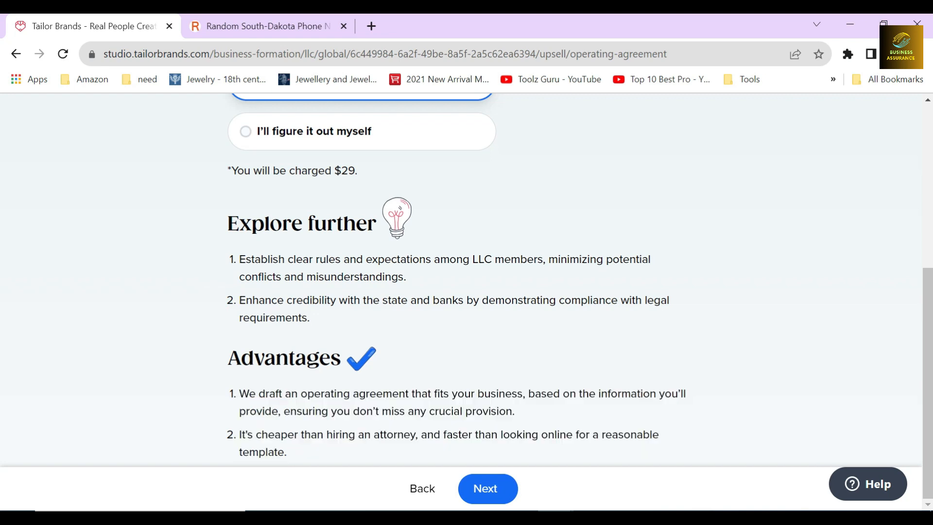
double_click(312, 346)
left_click(320, 340)
scroll(344, 285, "up", 2)
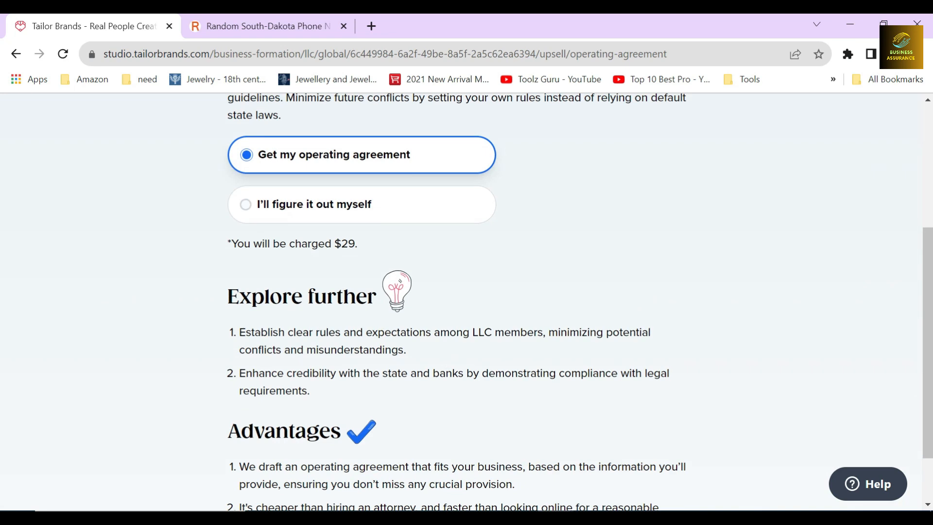
left_click_drag(231, 243, 360, 242)
scroll(410, 267, "up", 3)
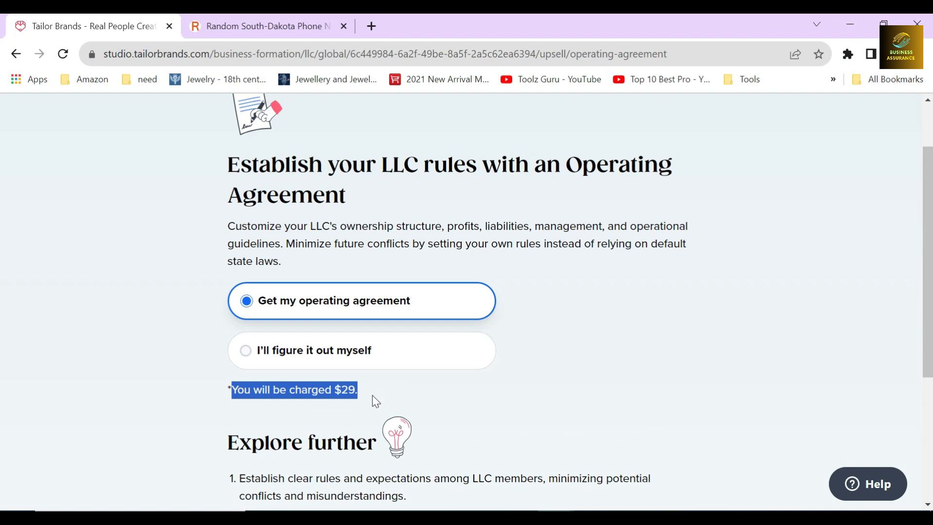
left_click(365, 384)
Keep Get my operating agreement and continue to the business bank account page
scroll(365, 384, "down", 3)
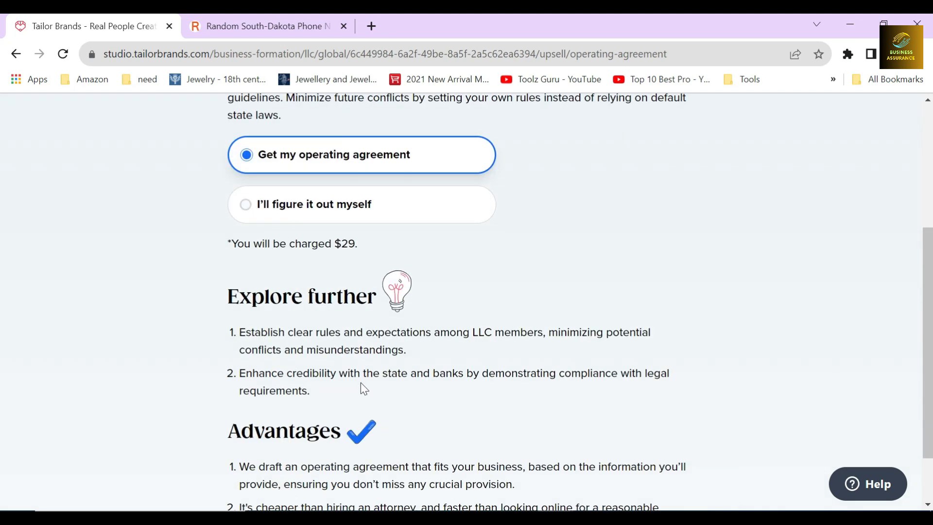
scroll(330, 154, "down", 2)
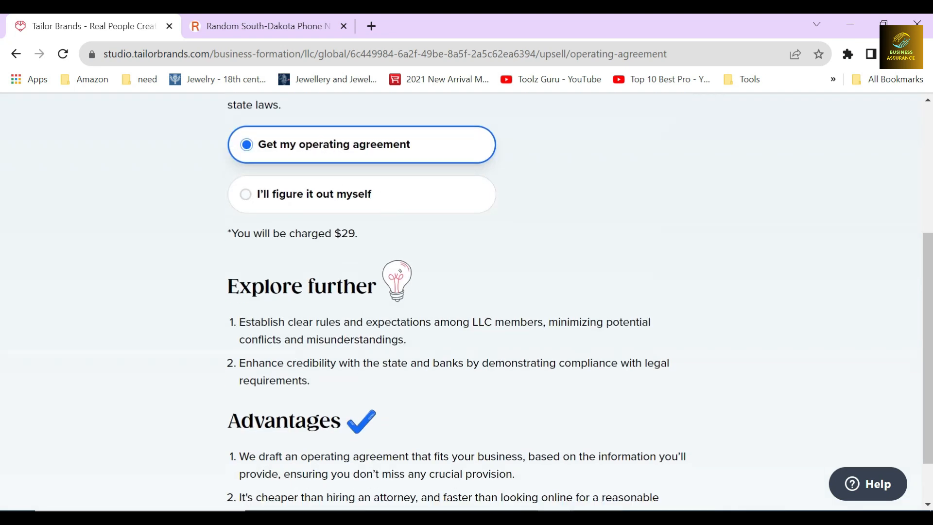
left_click(489, 487)
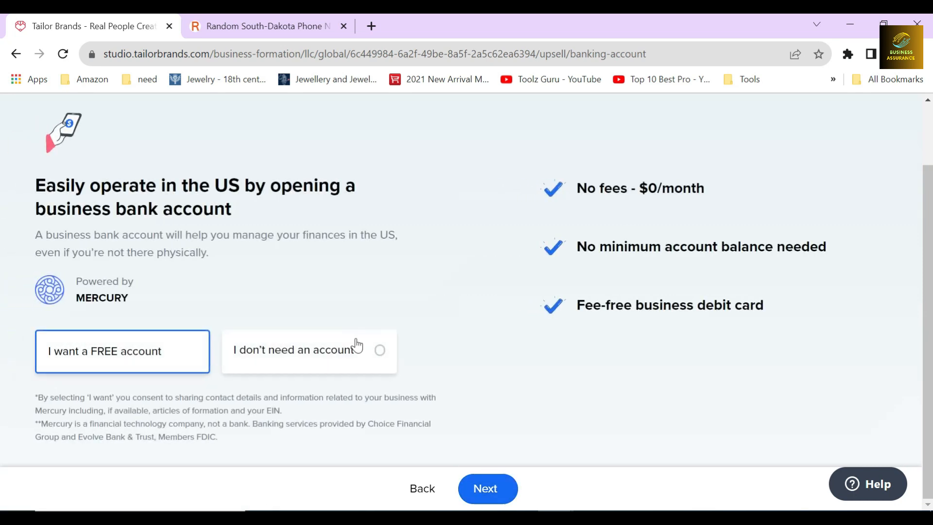
Review the Mercury business bank account offer and its listed benefits on fees, minimum balance and debit card
mouse_move(36, 266)
left_mouse_down()
mouse_move(87, 265)
mouse_move(244, 291)
mouse_move(35, 285)
left_mouse_up()
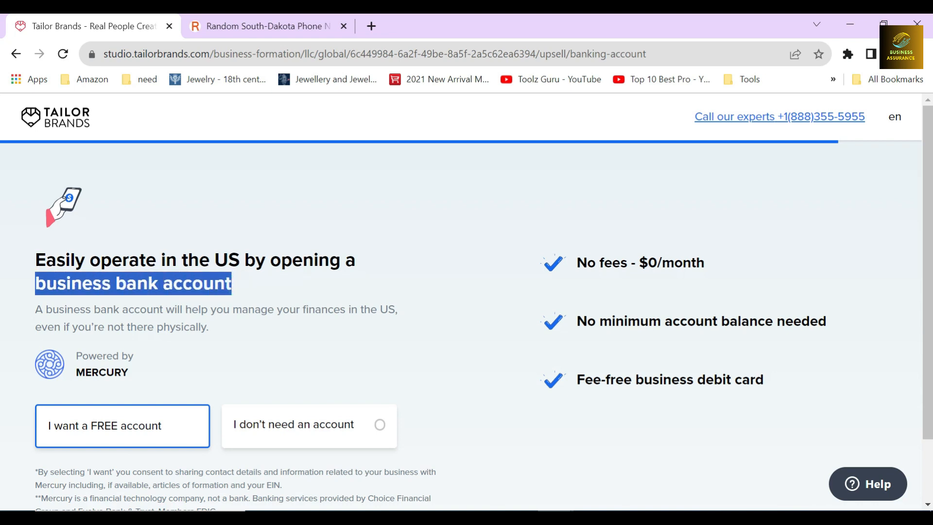
scroll(250, 292, "down", 2)
left_click(229, 202)
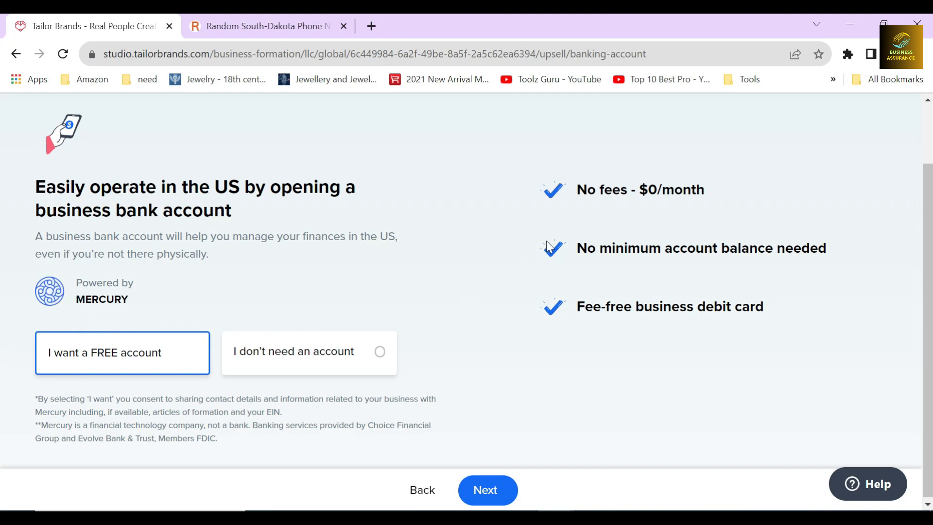
left_click_drag(531, 192, 712, 189)
left_click_drag(571, 248, 833, 247)
left_click_drag(571, 307, 781, 316)
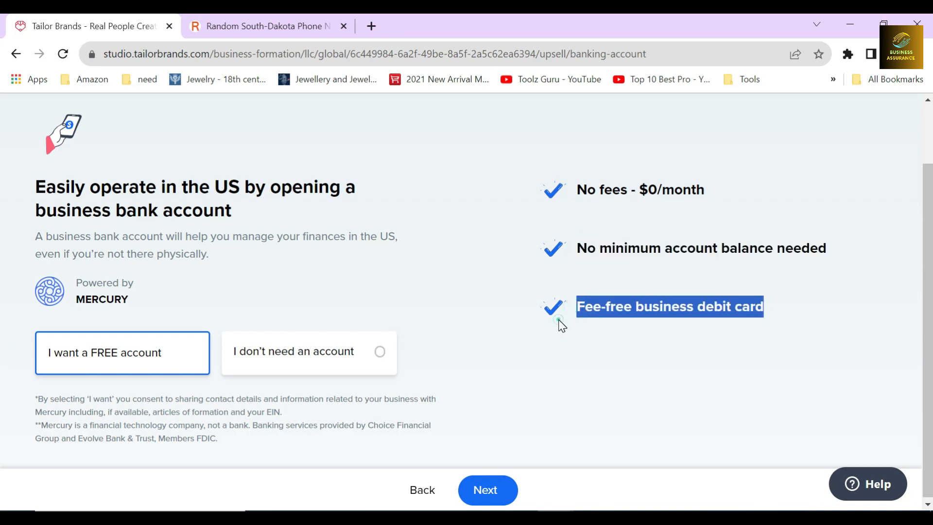
left_click(520, 190)
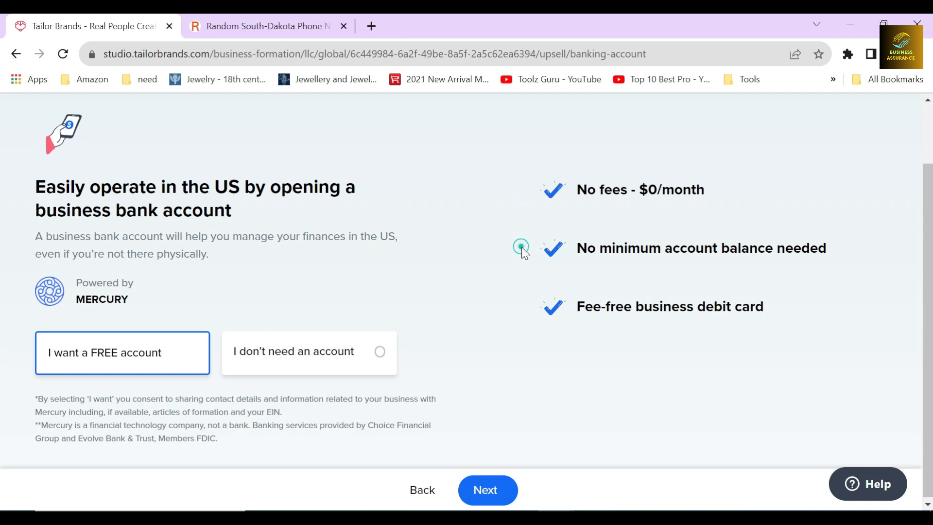
left_click(527, 307)
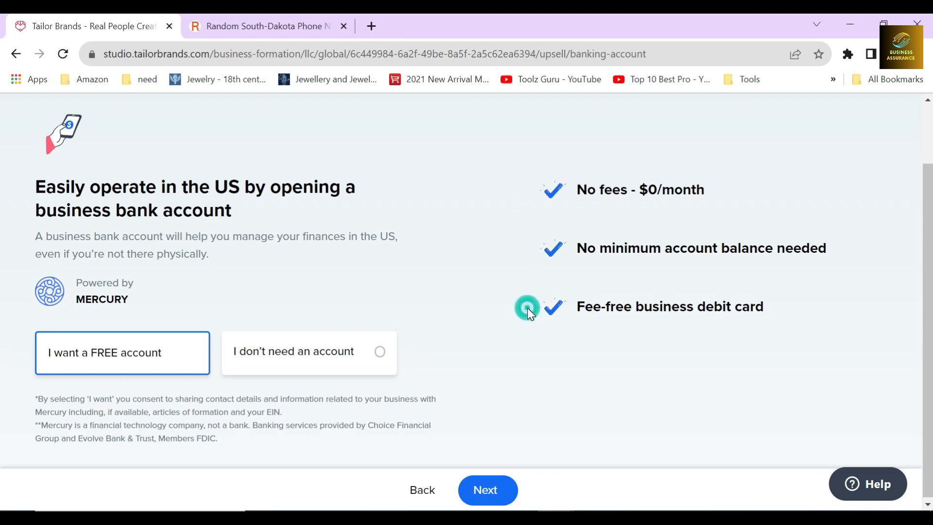
Decline the bank account with I don't need an account and continue to the recommended plan summary
left_click(307, 364)
left_click(493, 491)
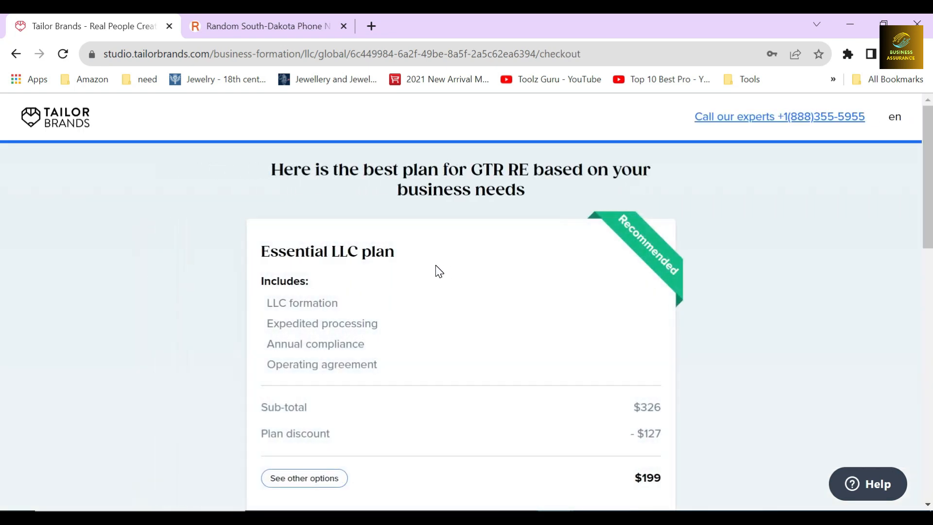
Review the plan summary's total price and the Registered agent, Employer ID Number, Business banking and state fee items
scroll(450, 297, "down", 13)
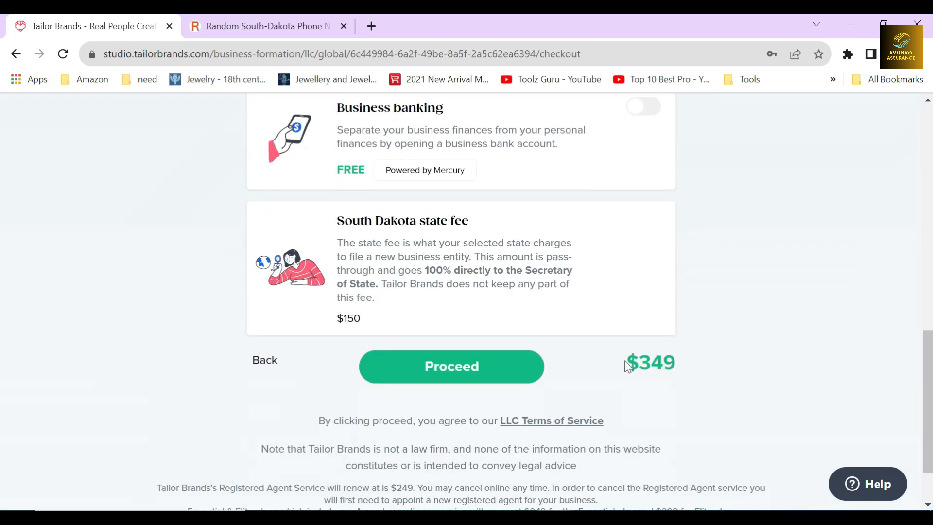
left_click_drag(625, 366, 690, 368)
left_click(514, 336)
scroll(514, 335, "up", 7)
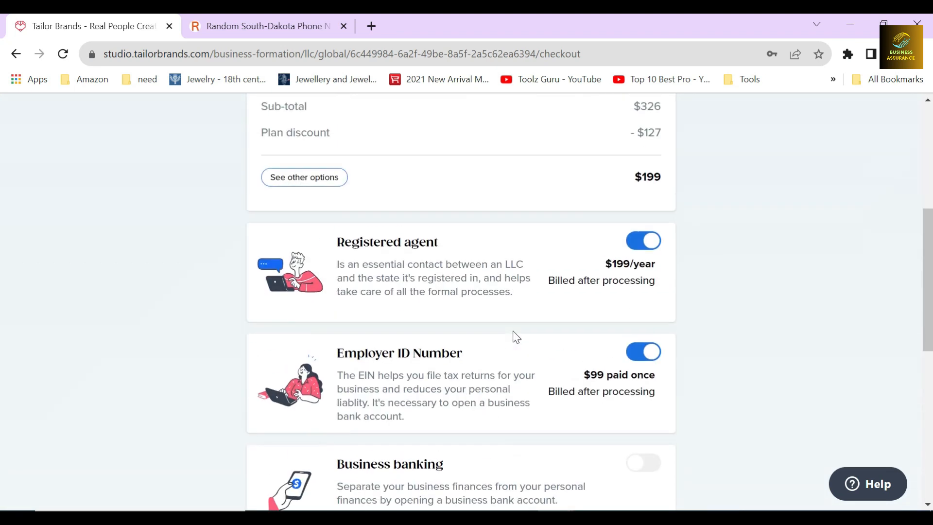
left_click(234, 265)
scroll(235, 265, "down", 6)
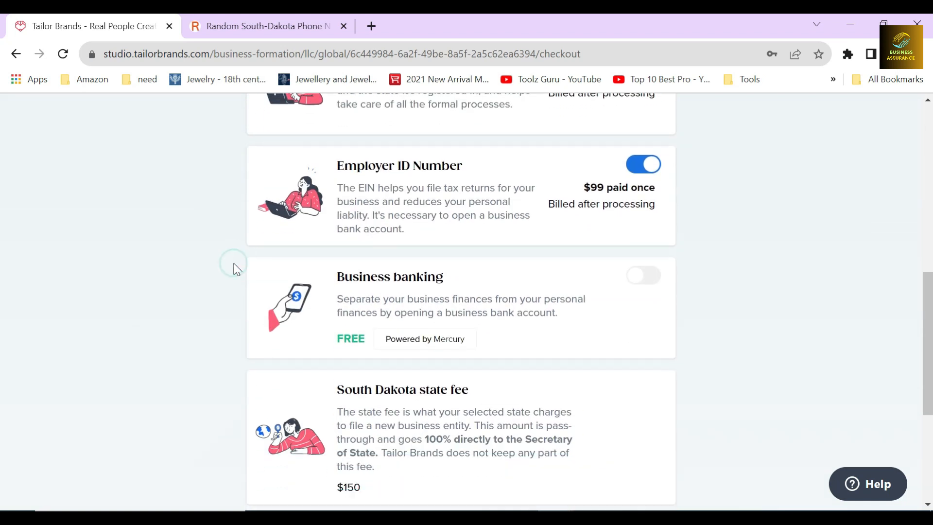
left_click(237, 214)
left_click(226, 339)
Leave Business banking switched off and proceed from the plan summary to the payment method choice
left_click(642, 185)
left_click(641, 186)
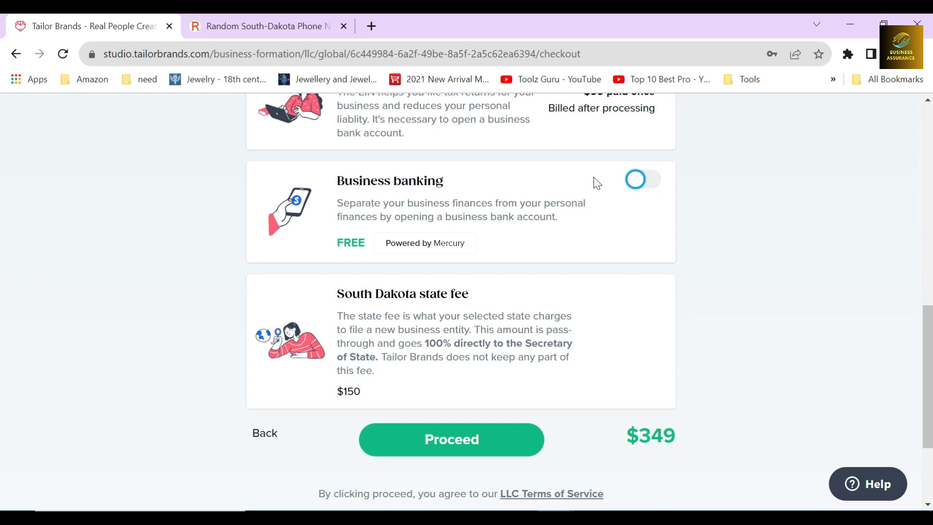
left_click(221, 321)
scroll(523, 417, "down", 2)
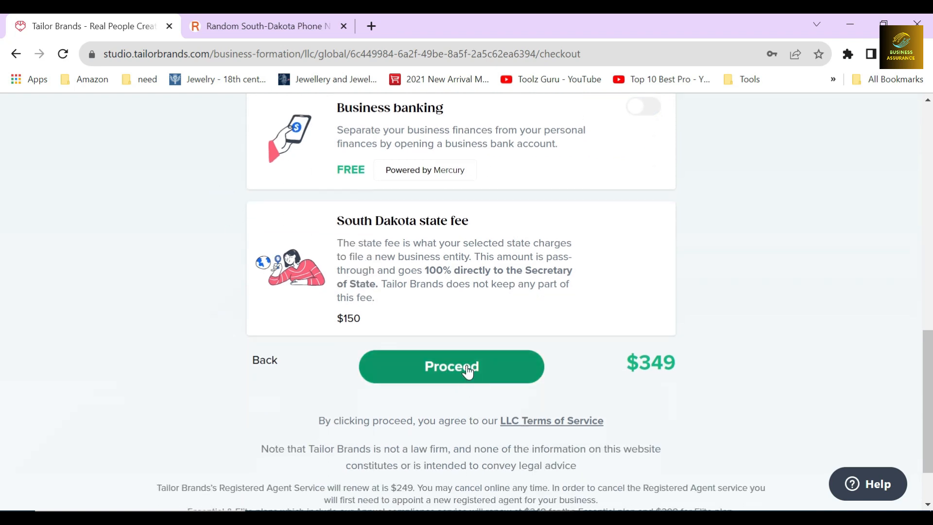
left_click(467, 367)
Choose Card as the payment method and continue to the checkout form
left_click(276, 257)
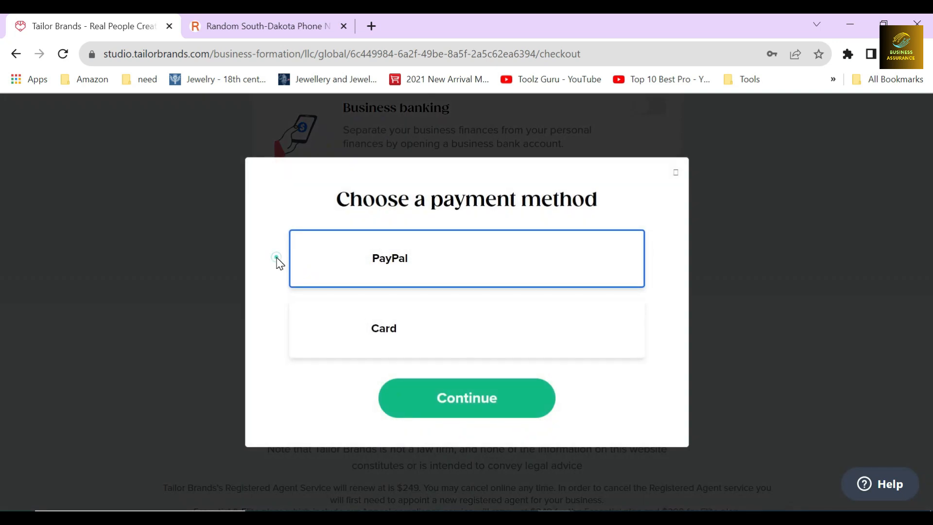
left_click(272, 329)
left_click(453, 342)
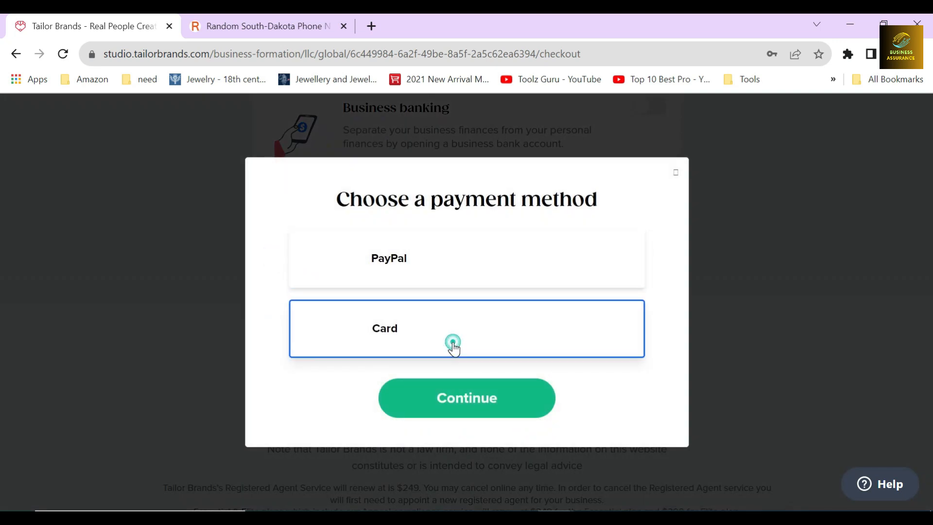
left_click(475, 401)
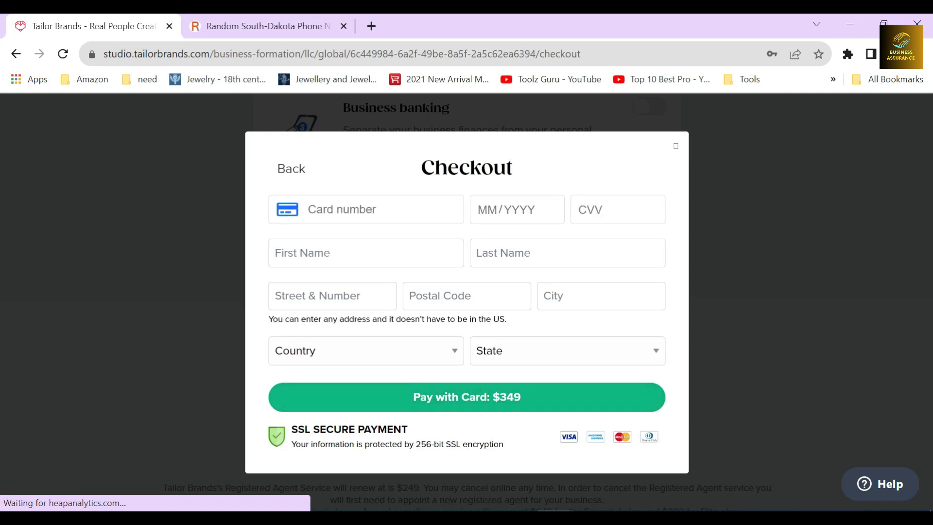
Review the checkout form's card, name and billing address fields and the amount payable by card
left_click(259, 199)
left_click(259, 257)
left_click(259, 300)
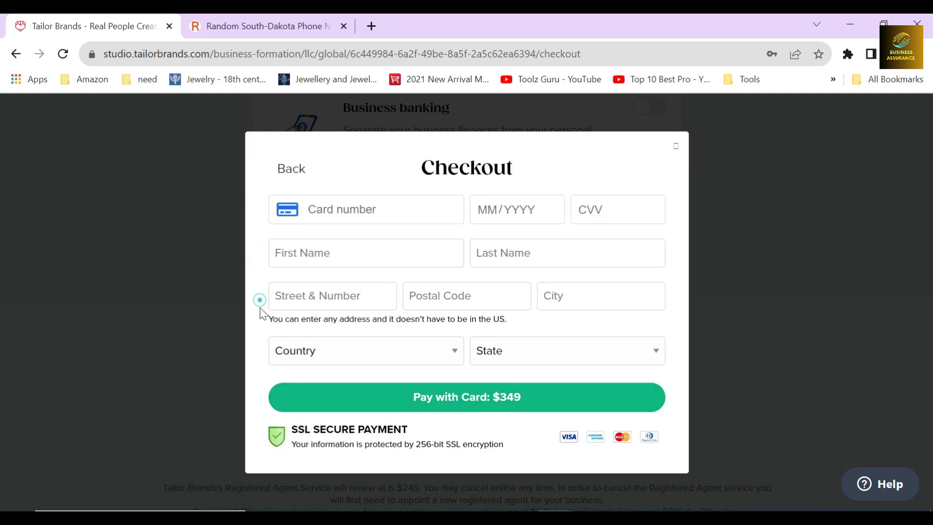
double_click(547, 163)
left_click(546, 163)
left_click_drag(496, 415, 508, 396)
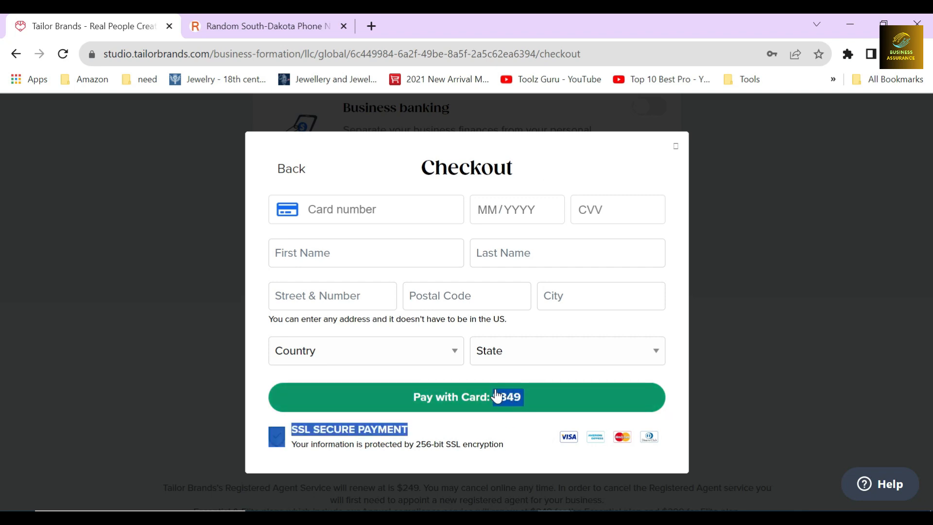
left_click(513, 417)
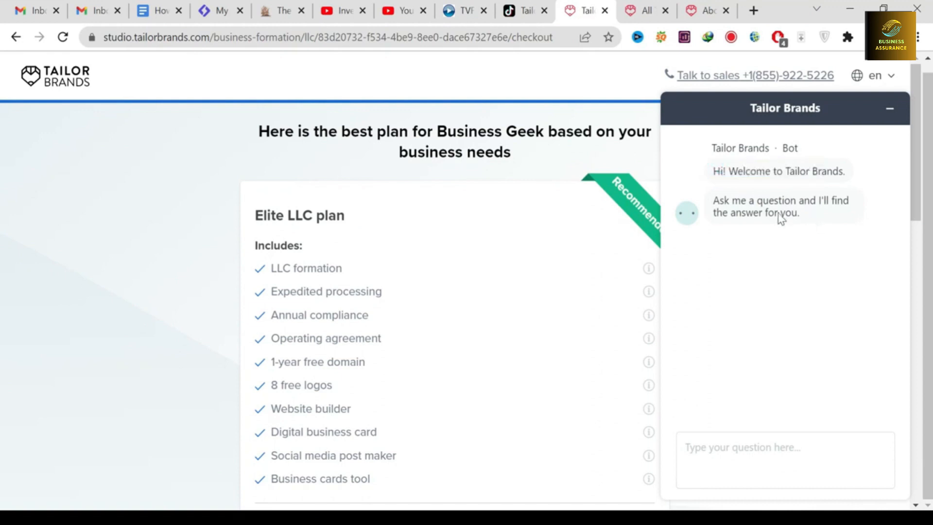
Read the support bot's greeting in the Tailor Brands chat and request the Get in touch options
left_click_drag(800, 214, 724, 200)
left_click(730, 242)
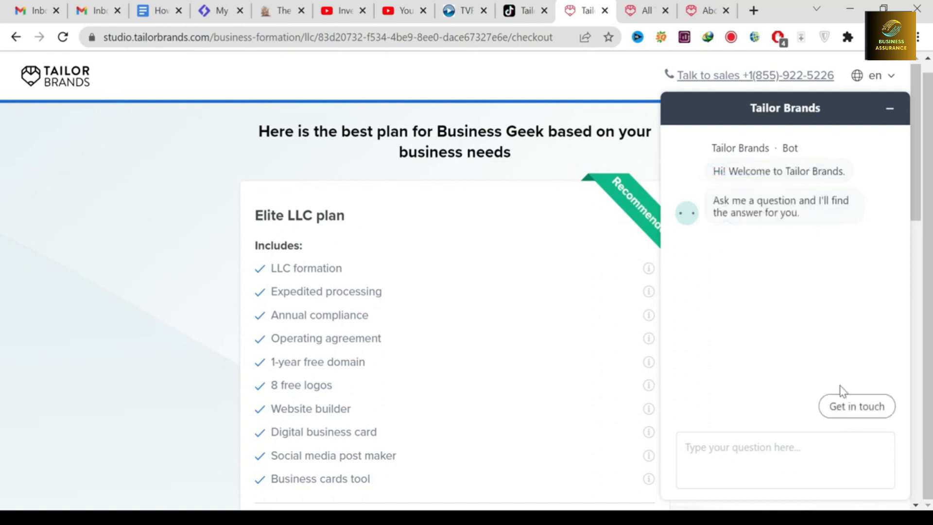
left_click(829, 405)
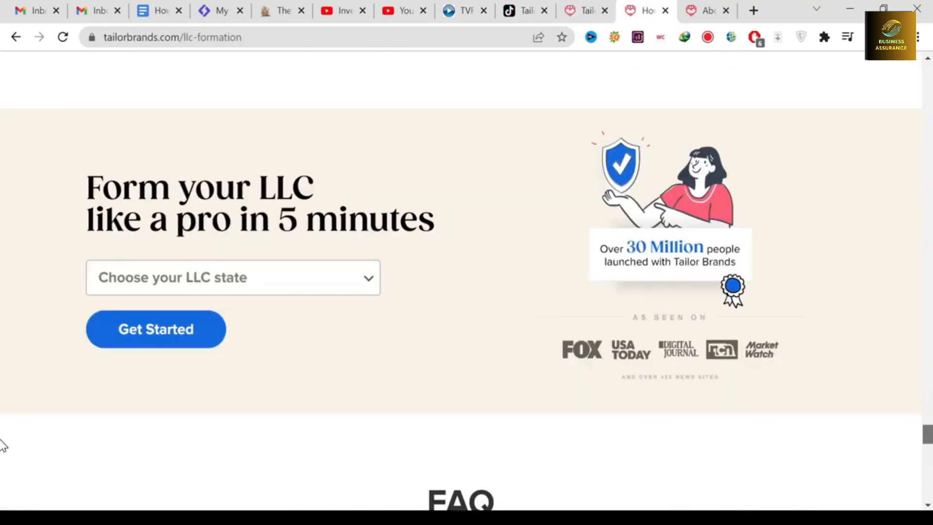
Look back through the LLC formation guide, from the closing sign-up banner through its numbered steps to the introductory heading
scroll(552, 295, "up", 1)
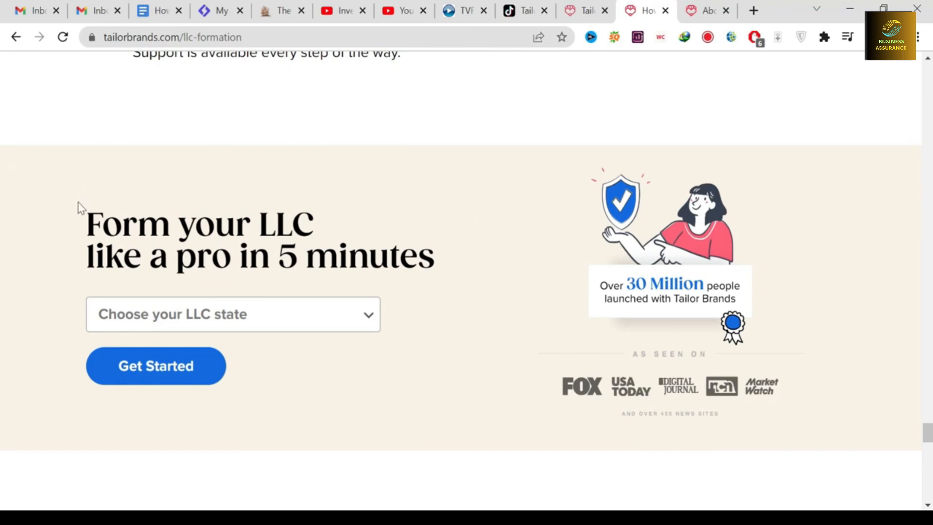
left_click_drag(88, 215, 438, 263)
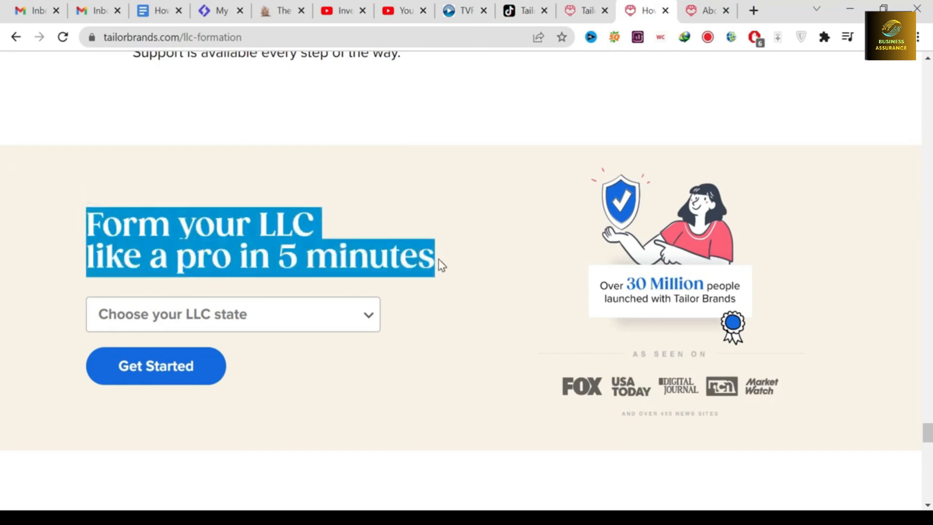
left_click(413, 225)
scroll(508, 235, "up", 15)
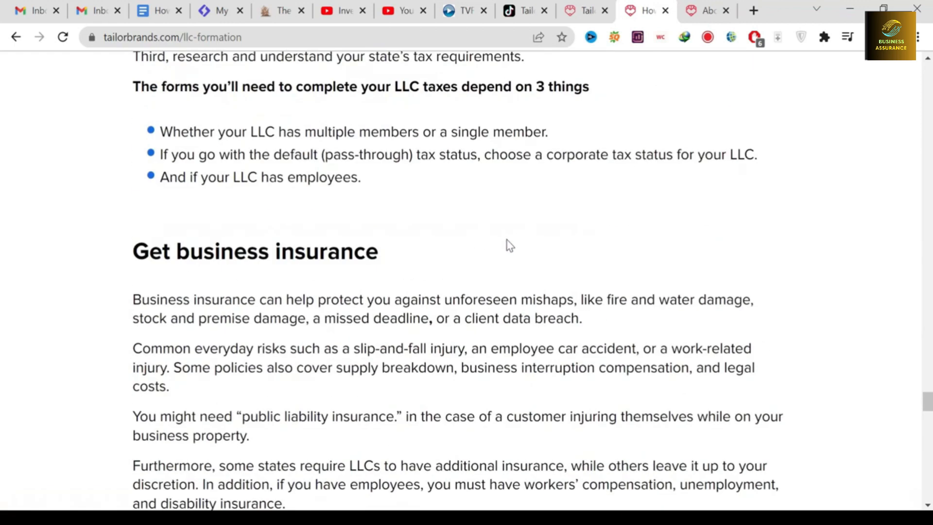
scroll(508, 245, "up", 15)
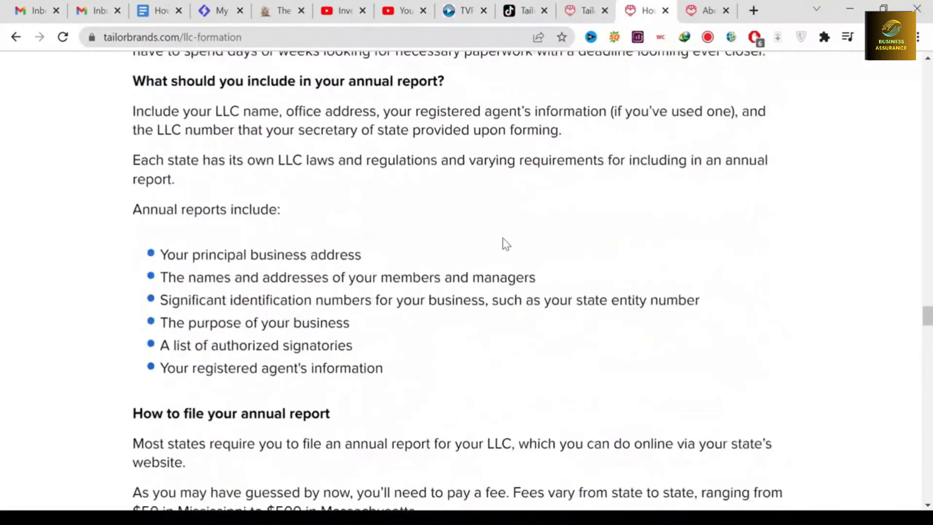
scroll(503, 238, "up", 15)
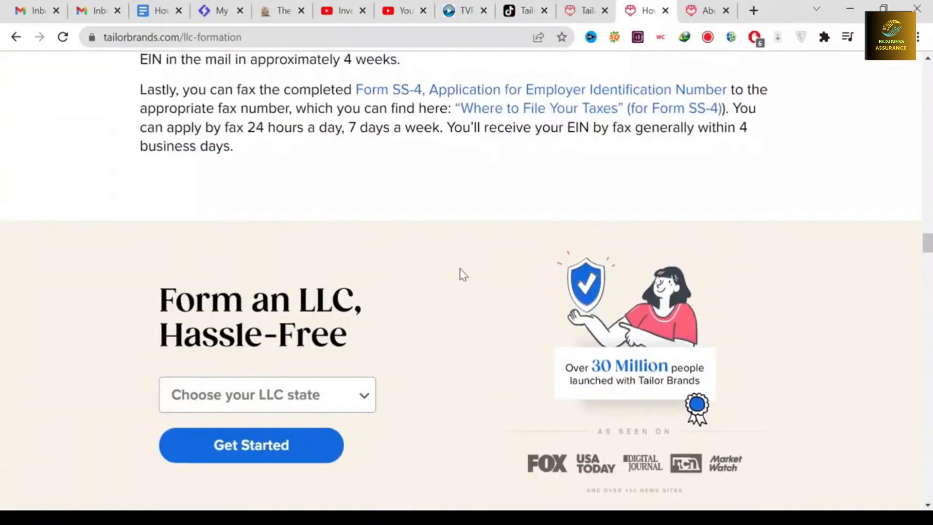
scroll(462, 275, "down", 2)
left_click_drag(351, 261, 155, 221)
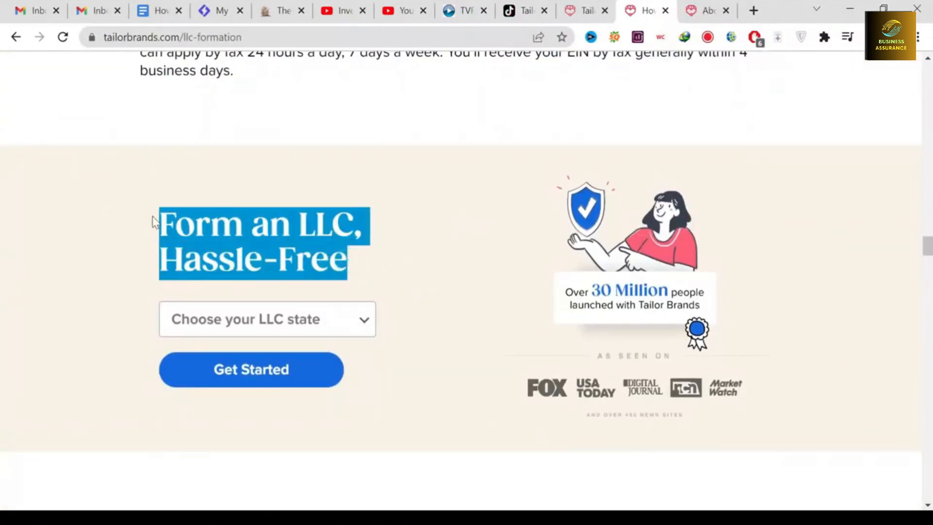
left_click(386, 239)
scroll(384, 238, "up", 15)
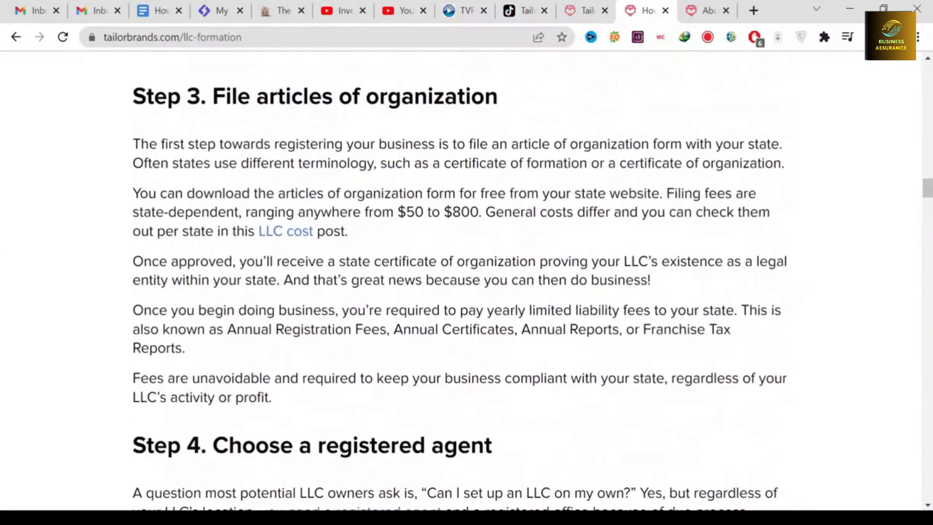
scroll(240, 246, "up", 15)
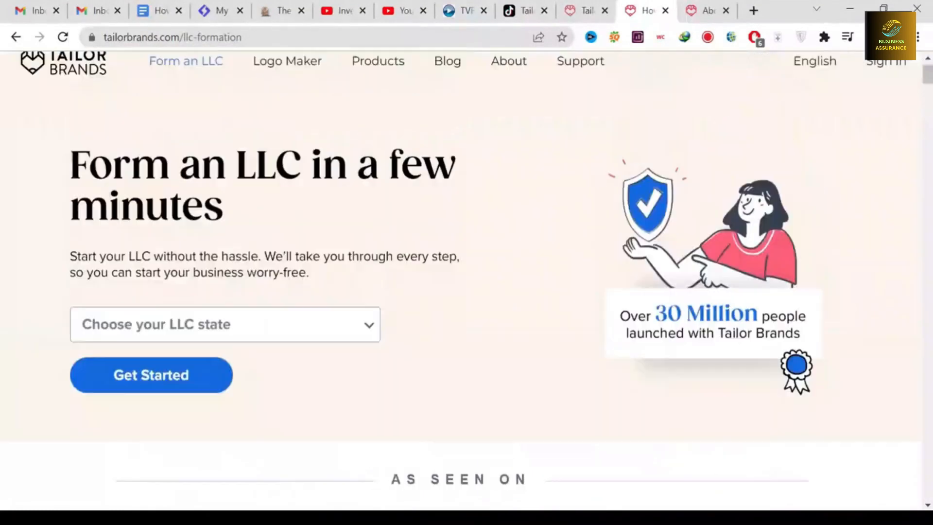
left_click_drag(236, 239, 69, 173)
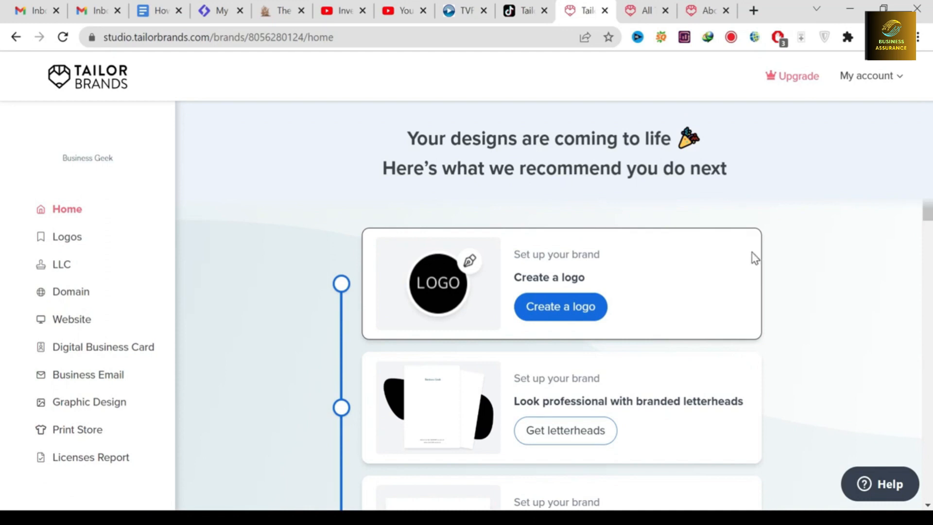
Examine the recommended next actions on the Business Geek brand's home page, from creating a logo to getting business insurance
left_click_drag(931, 212, 930, 255)
left_click_drag(514, 261, 667, 263)
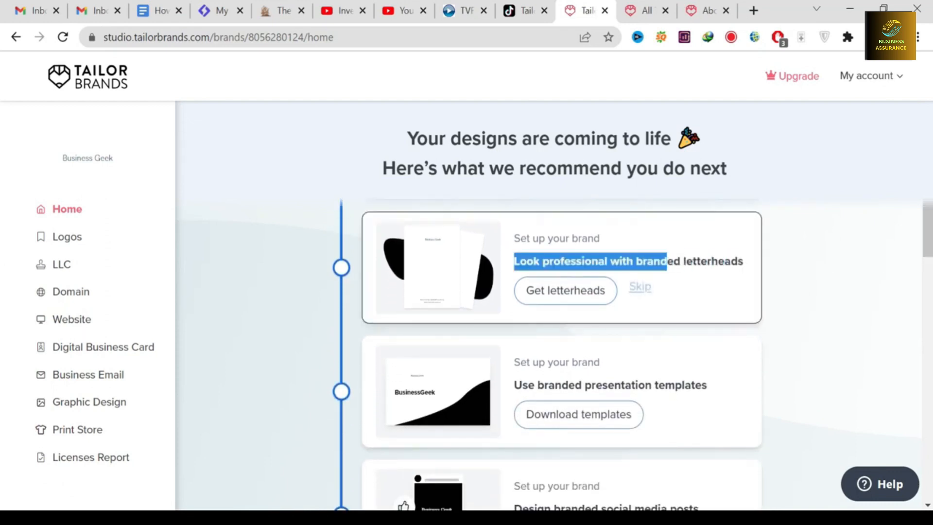
left_click(860, 258)
left_click_drag(931, 247, 931, 281)
left_click_drag(514, 249, 717, 257)
left_click(797, 278)
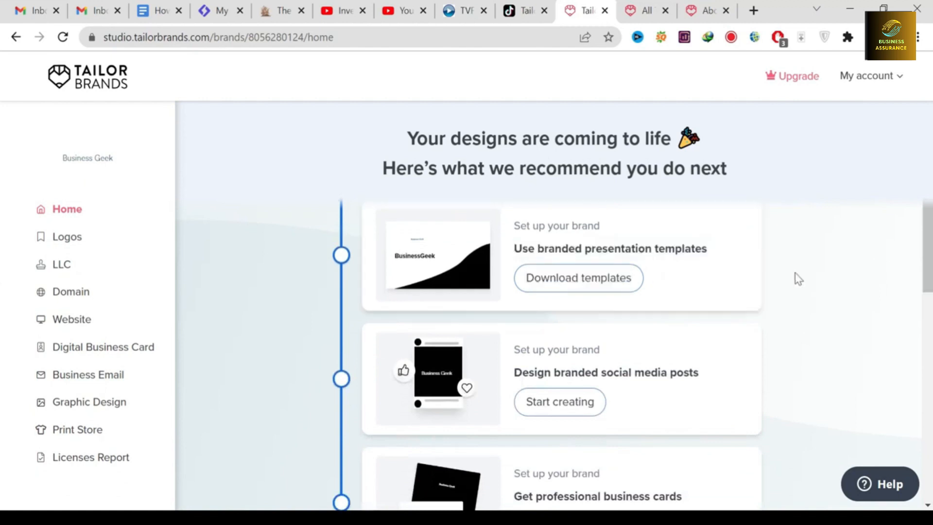
scroll(930, 277, "down", 3)
left_click_drag(743, 314, 695, 233)
left_click(695, 234)
scroll(862, 311, "down", 3)
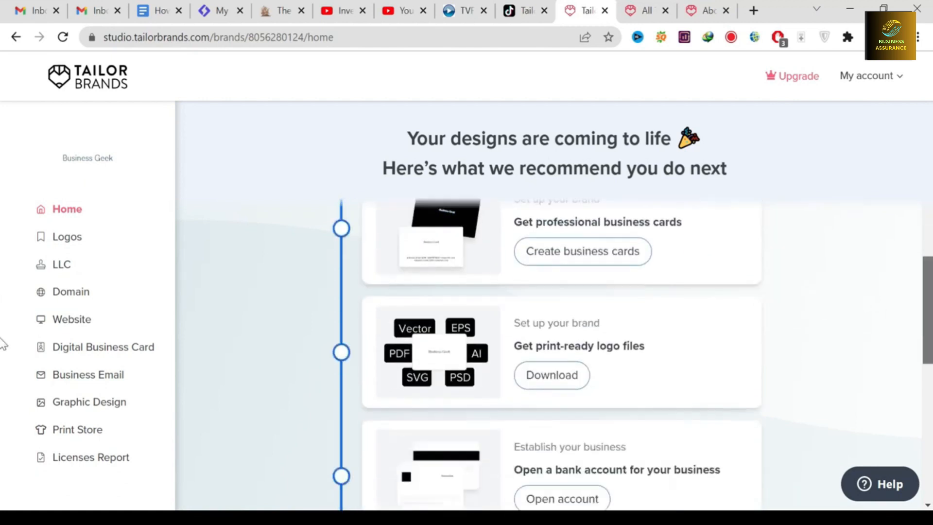
scroll(3, 364, "down", 3)
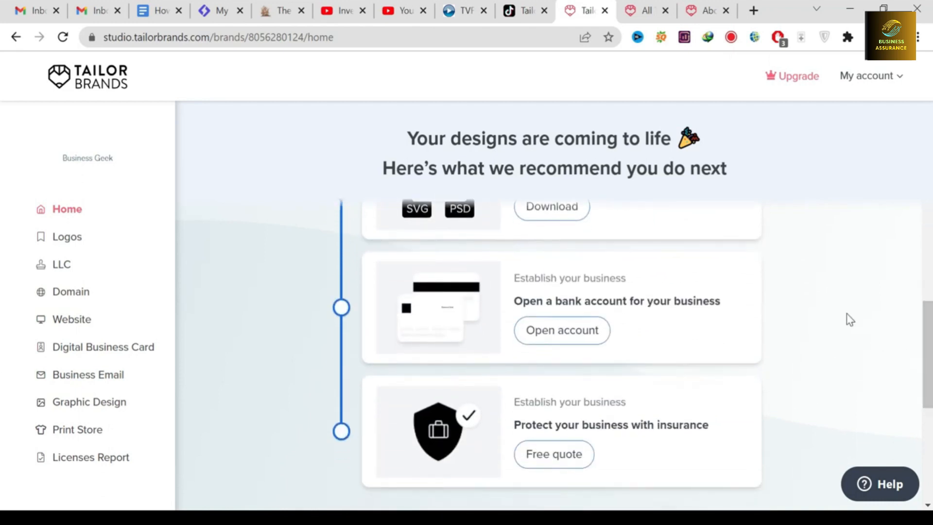
scroll(3, 392, "down", 3)
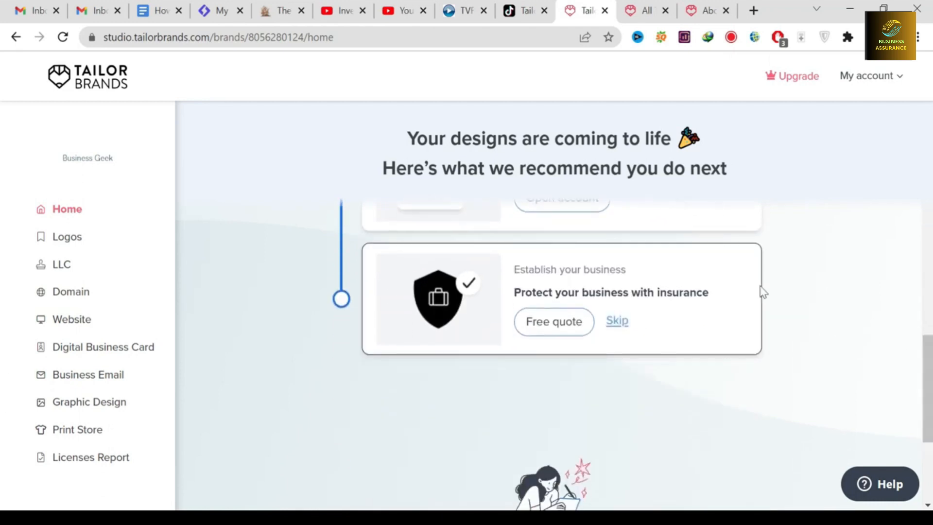
scroll(3, 480, "down", 5)
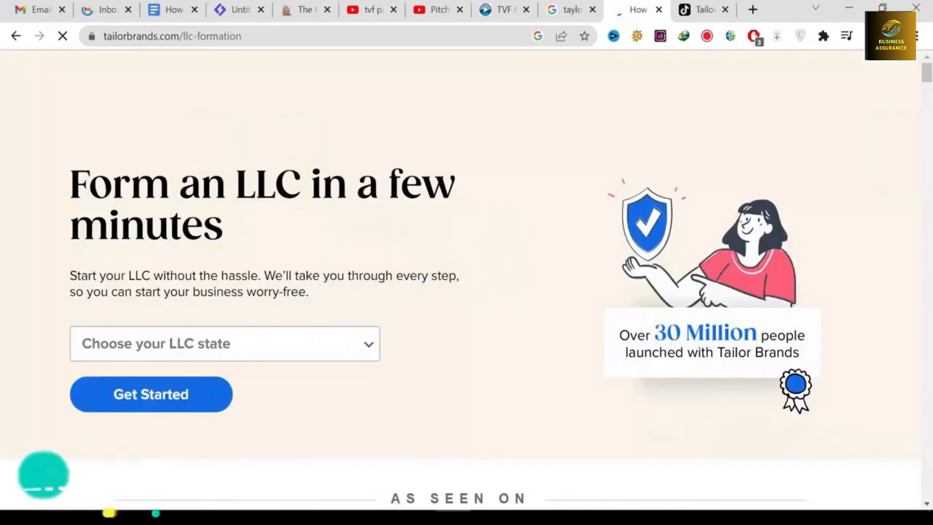